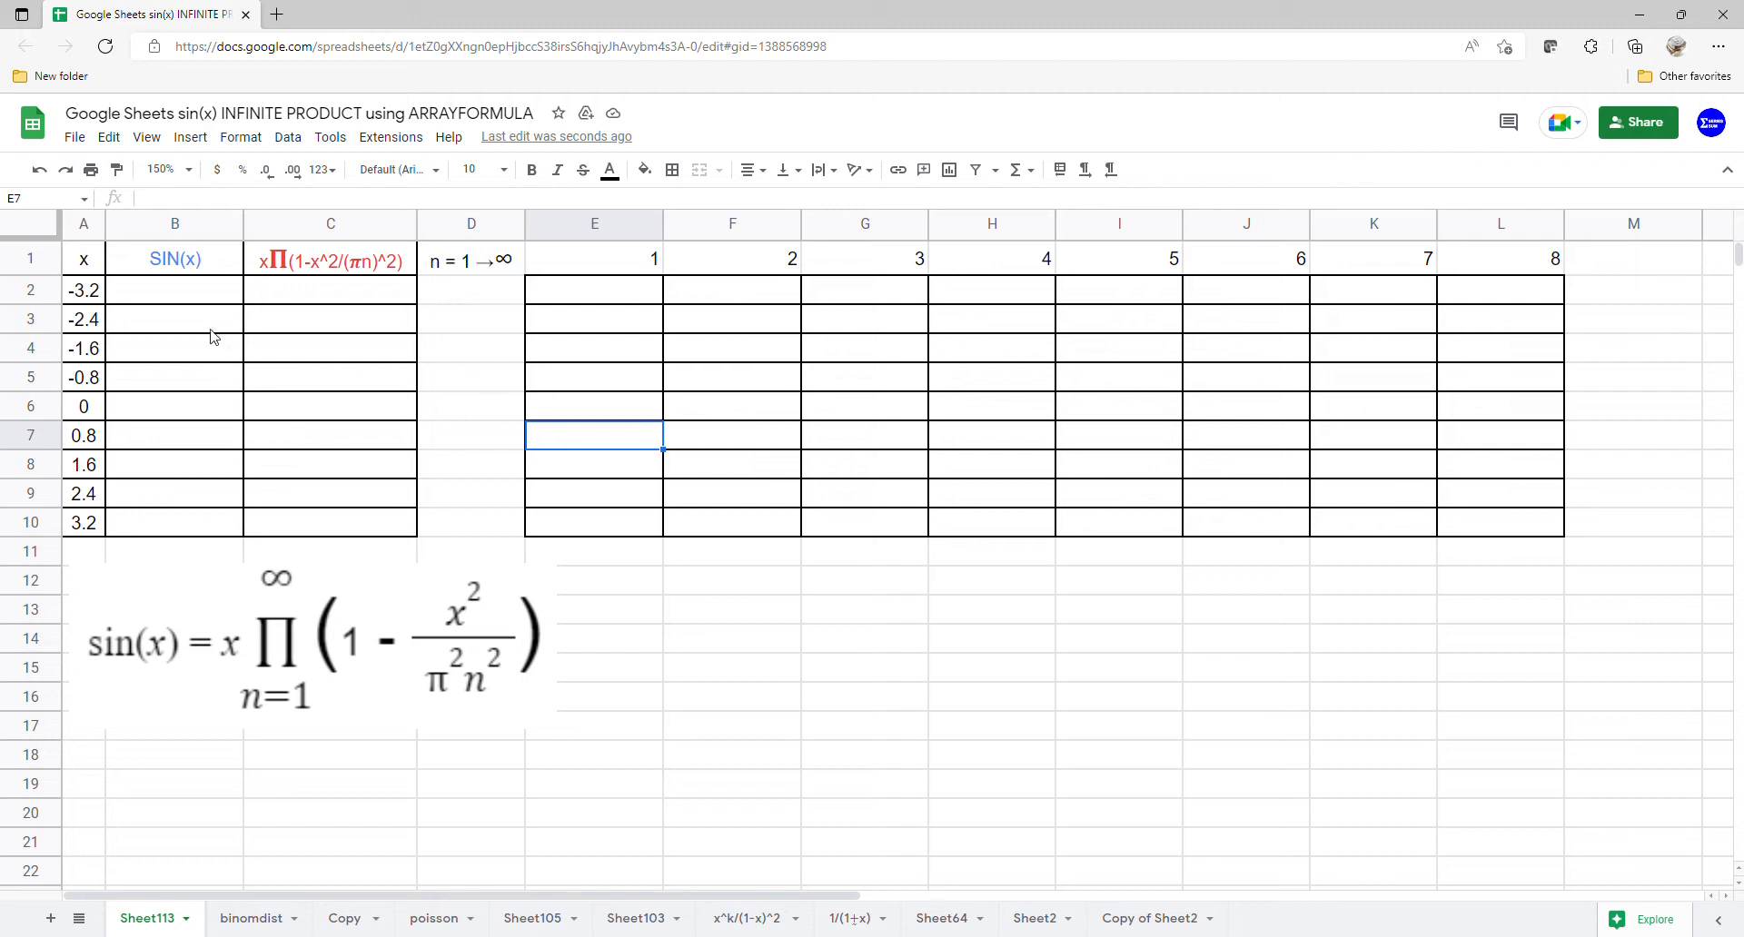
- In B2, enter an ARRAYFORMULA computing SIN of the x values in A2:A10
left_click(216, 298)
type("=arr")
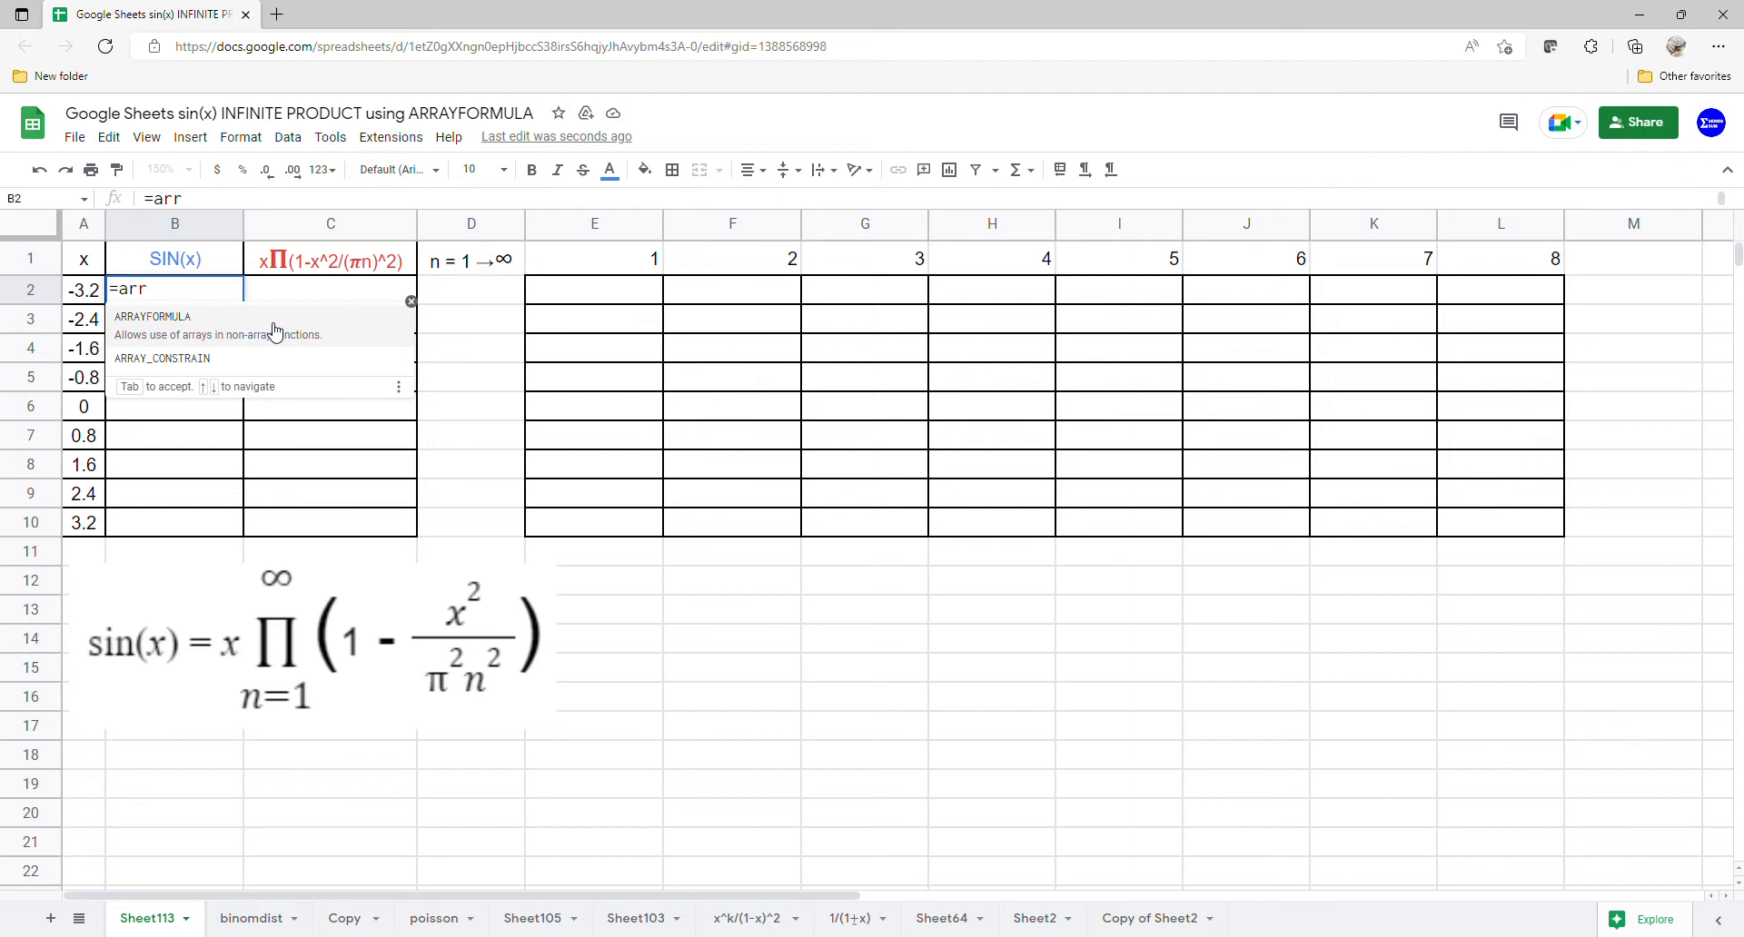
key("Tab")
type("s")
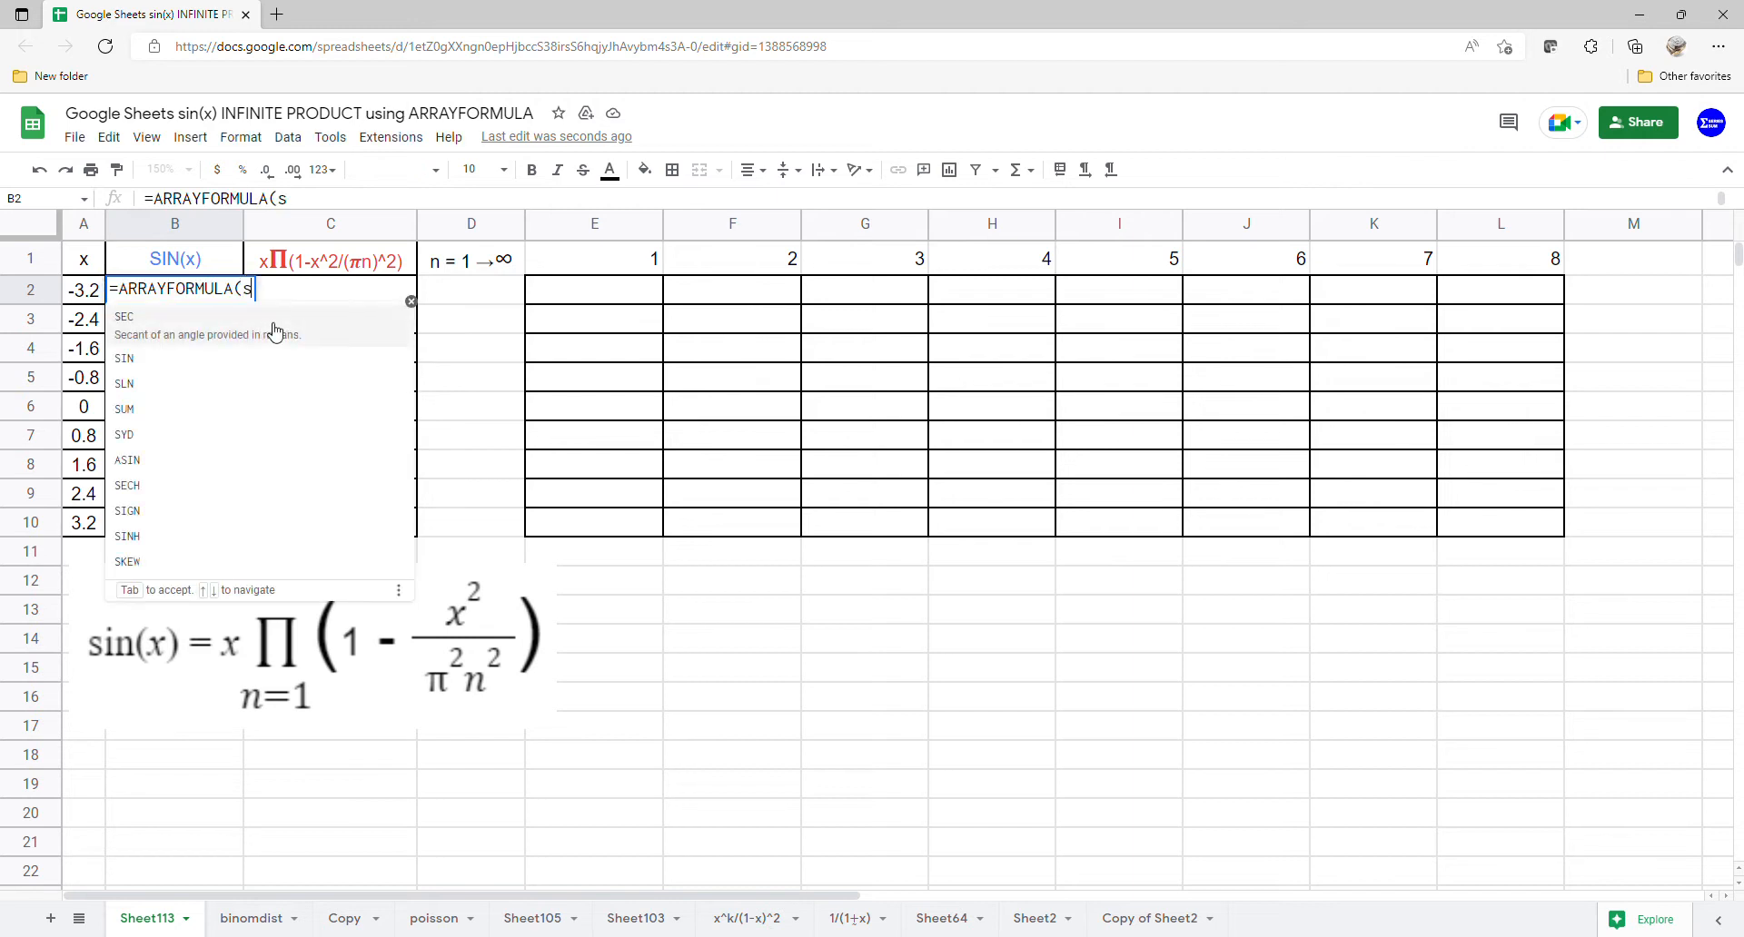
left_click(254, 359)
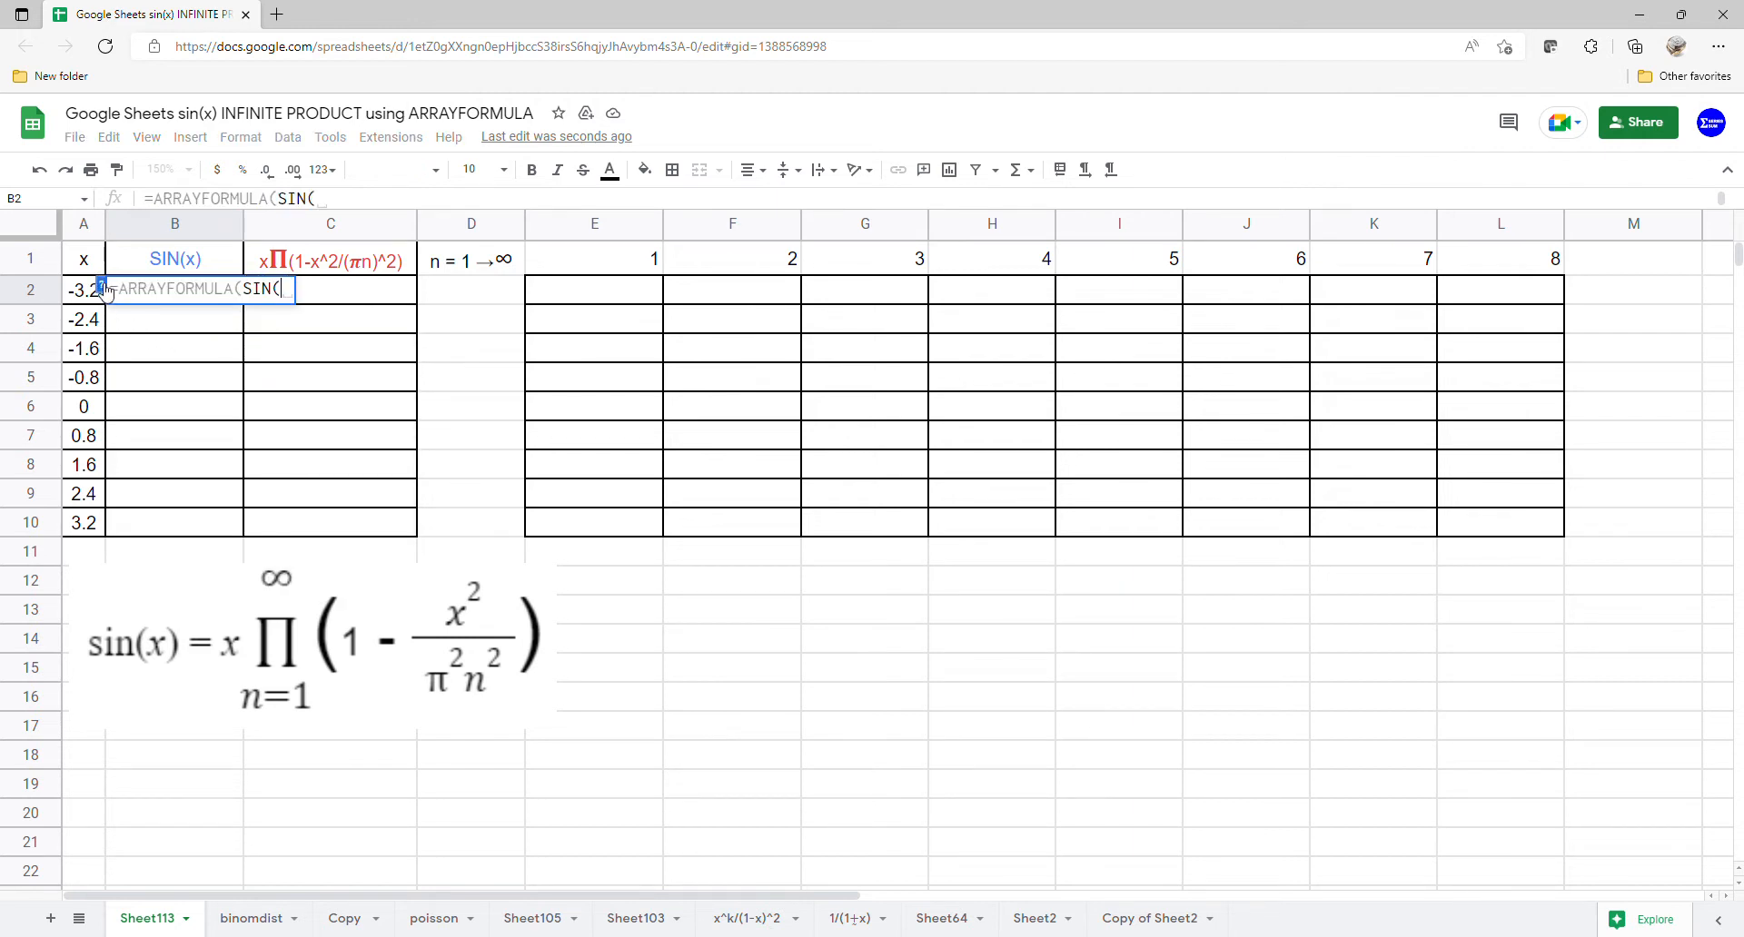
left_click_drag(88, 293, 88, 530)
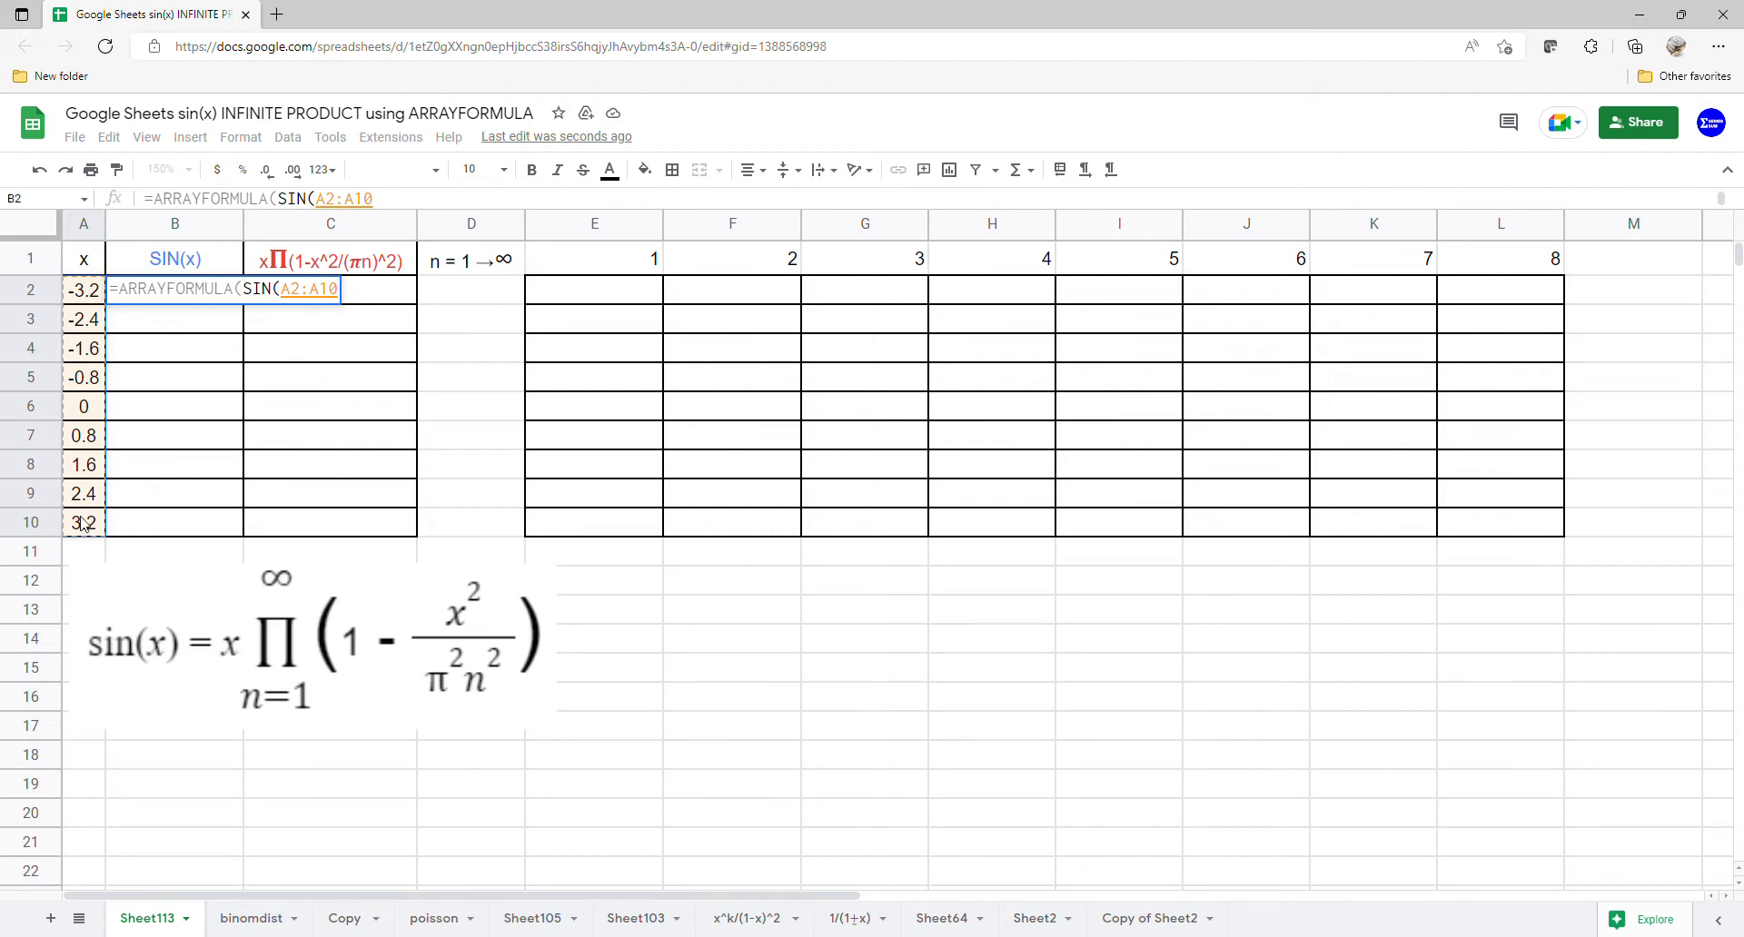
key("Return")
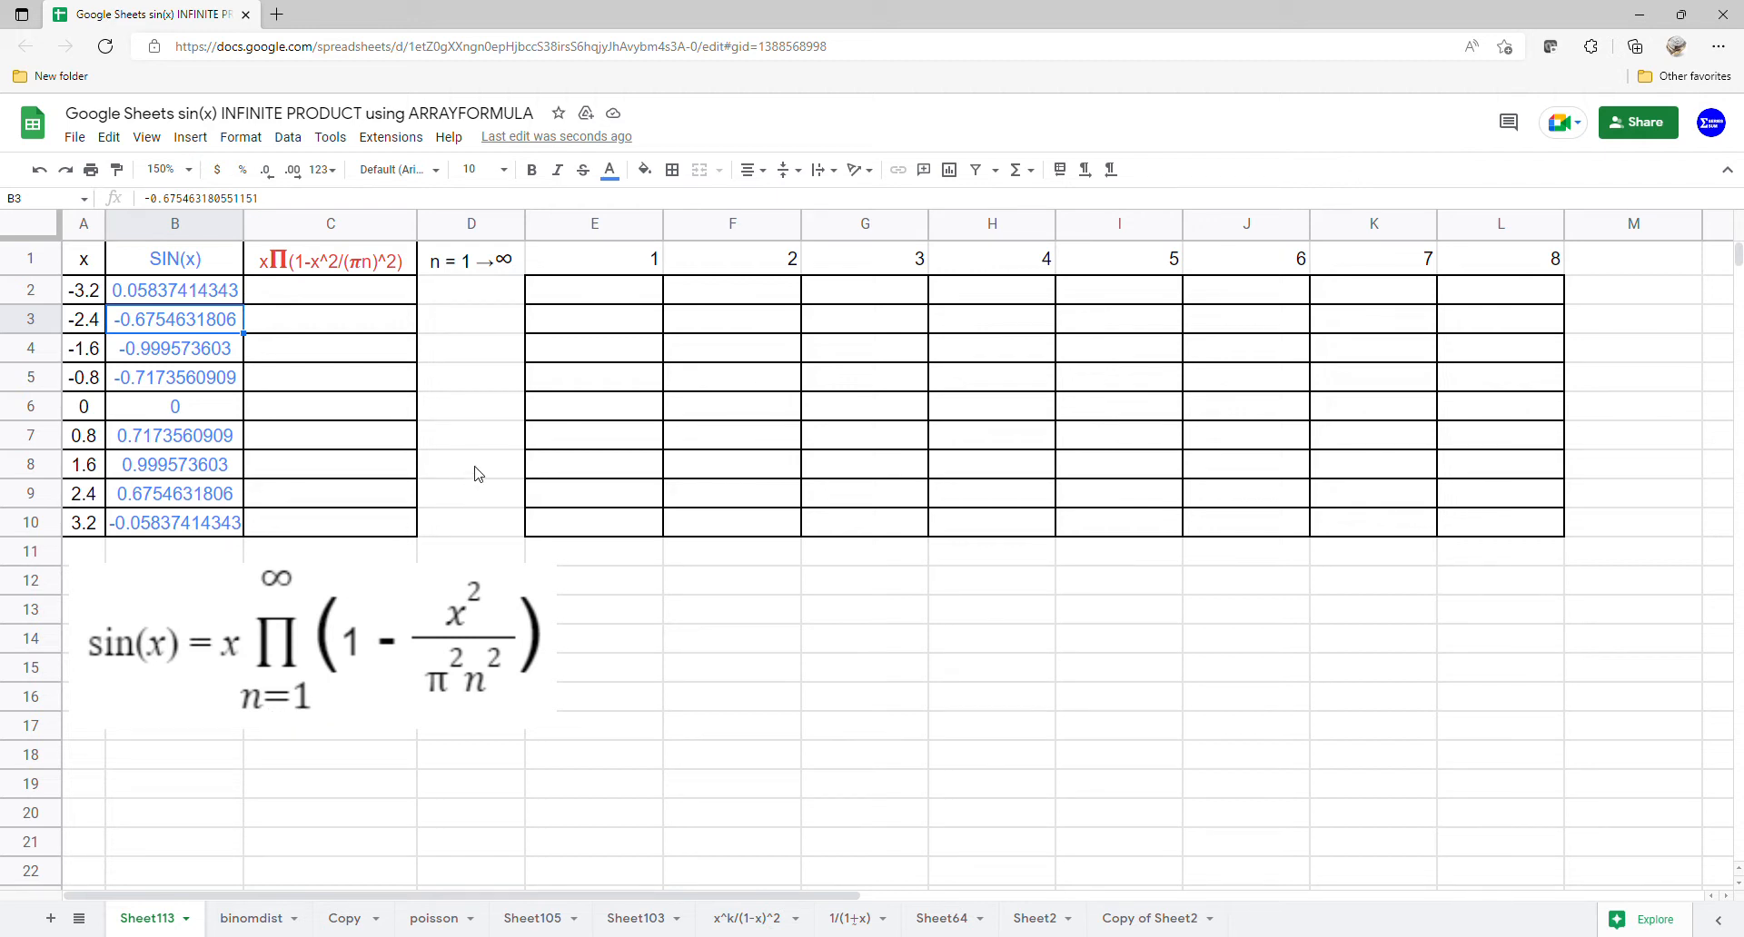
- In E2, begin an ARRAYFORMULA of 1 minus A2:A10 raised to a power, divided by a term starting with PI
left_click(609, 266)
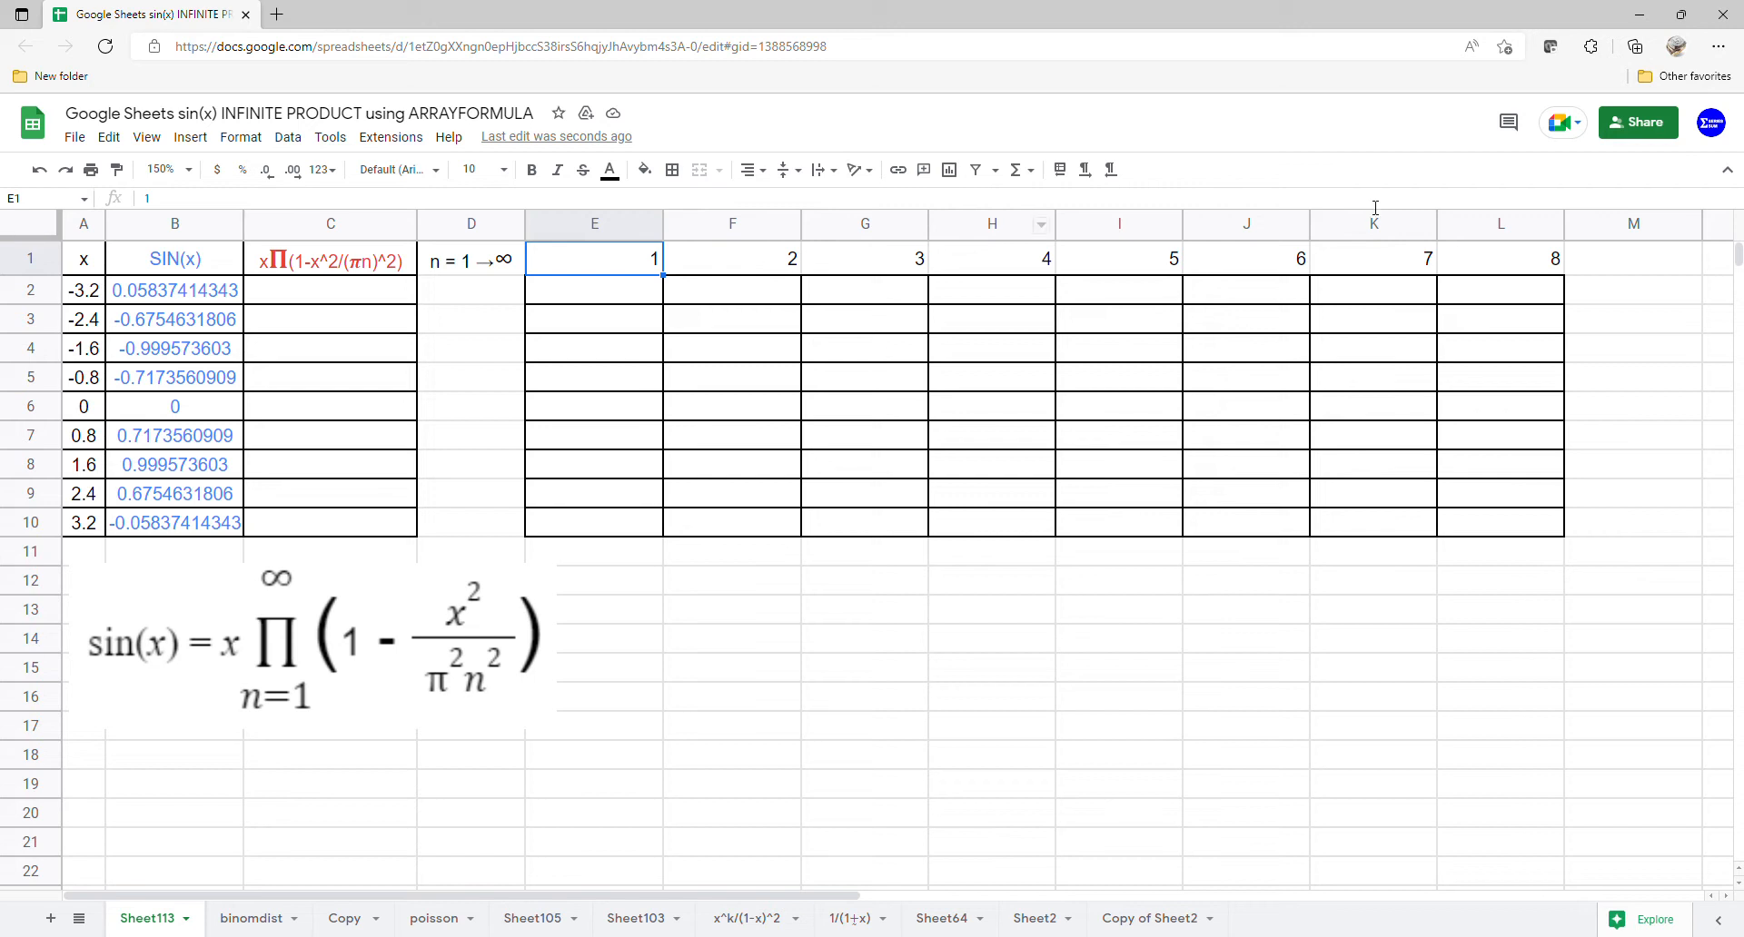
left_click_drag(621, 258, 1504, 259)
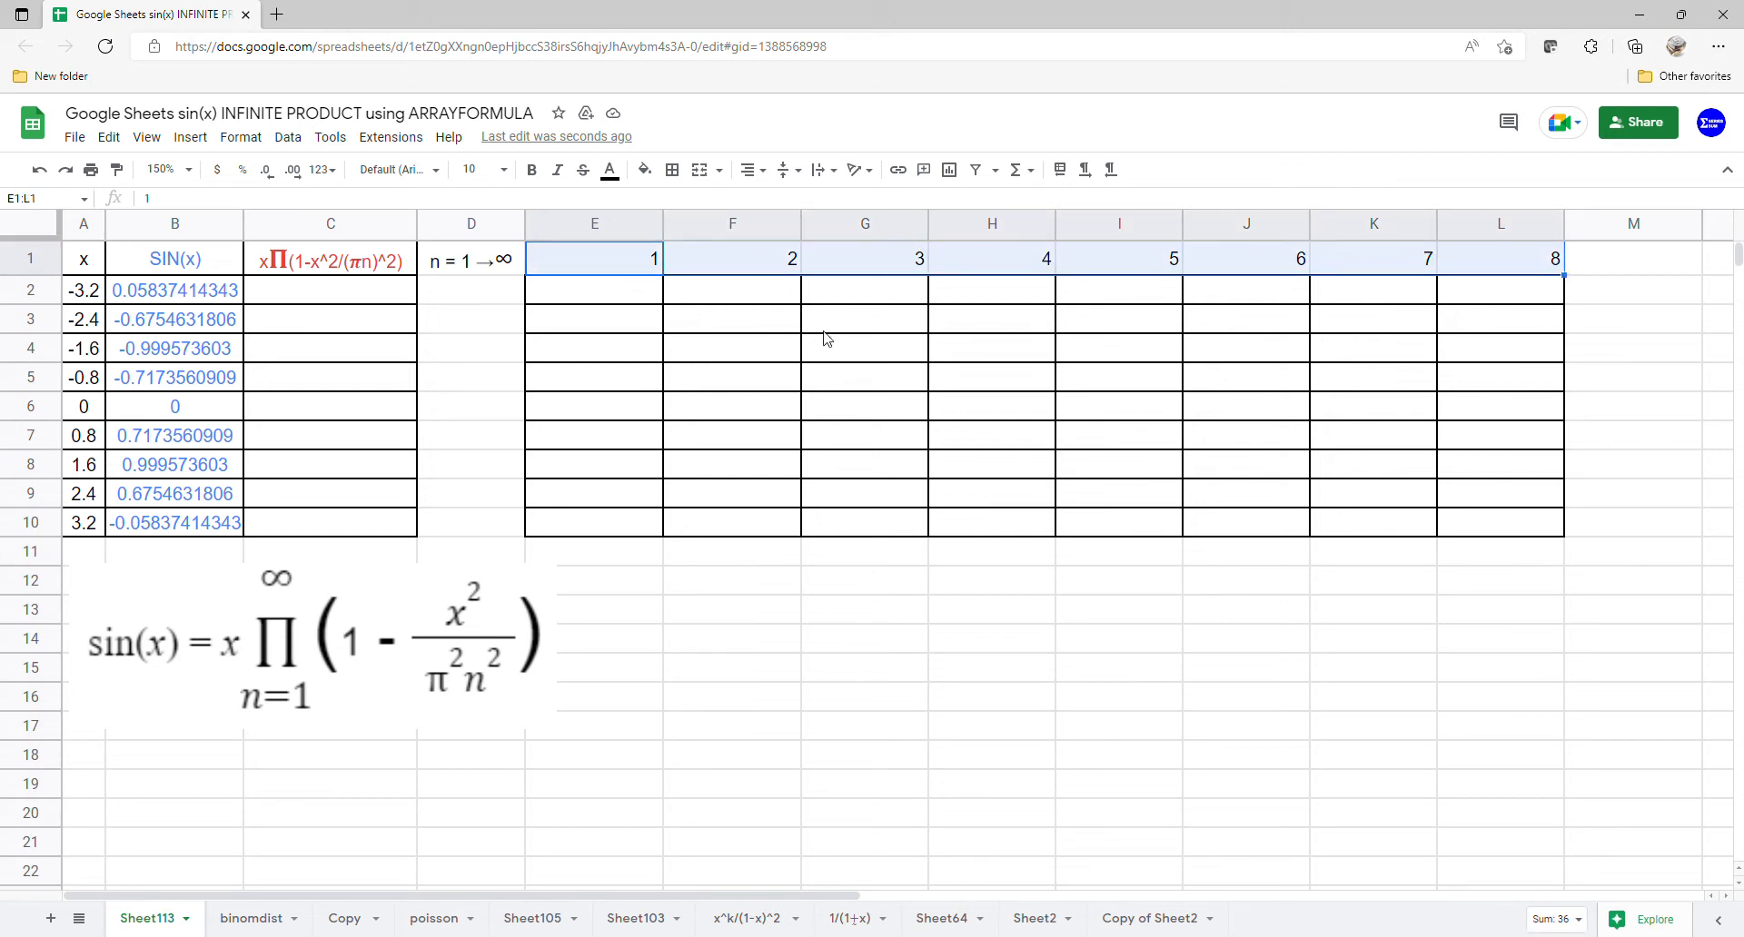
left_click(609, 304)
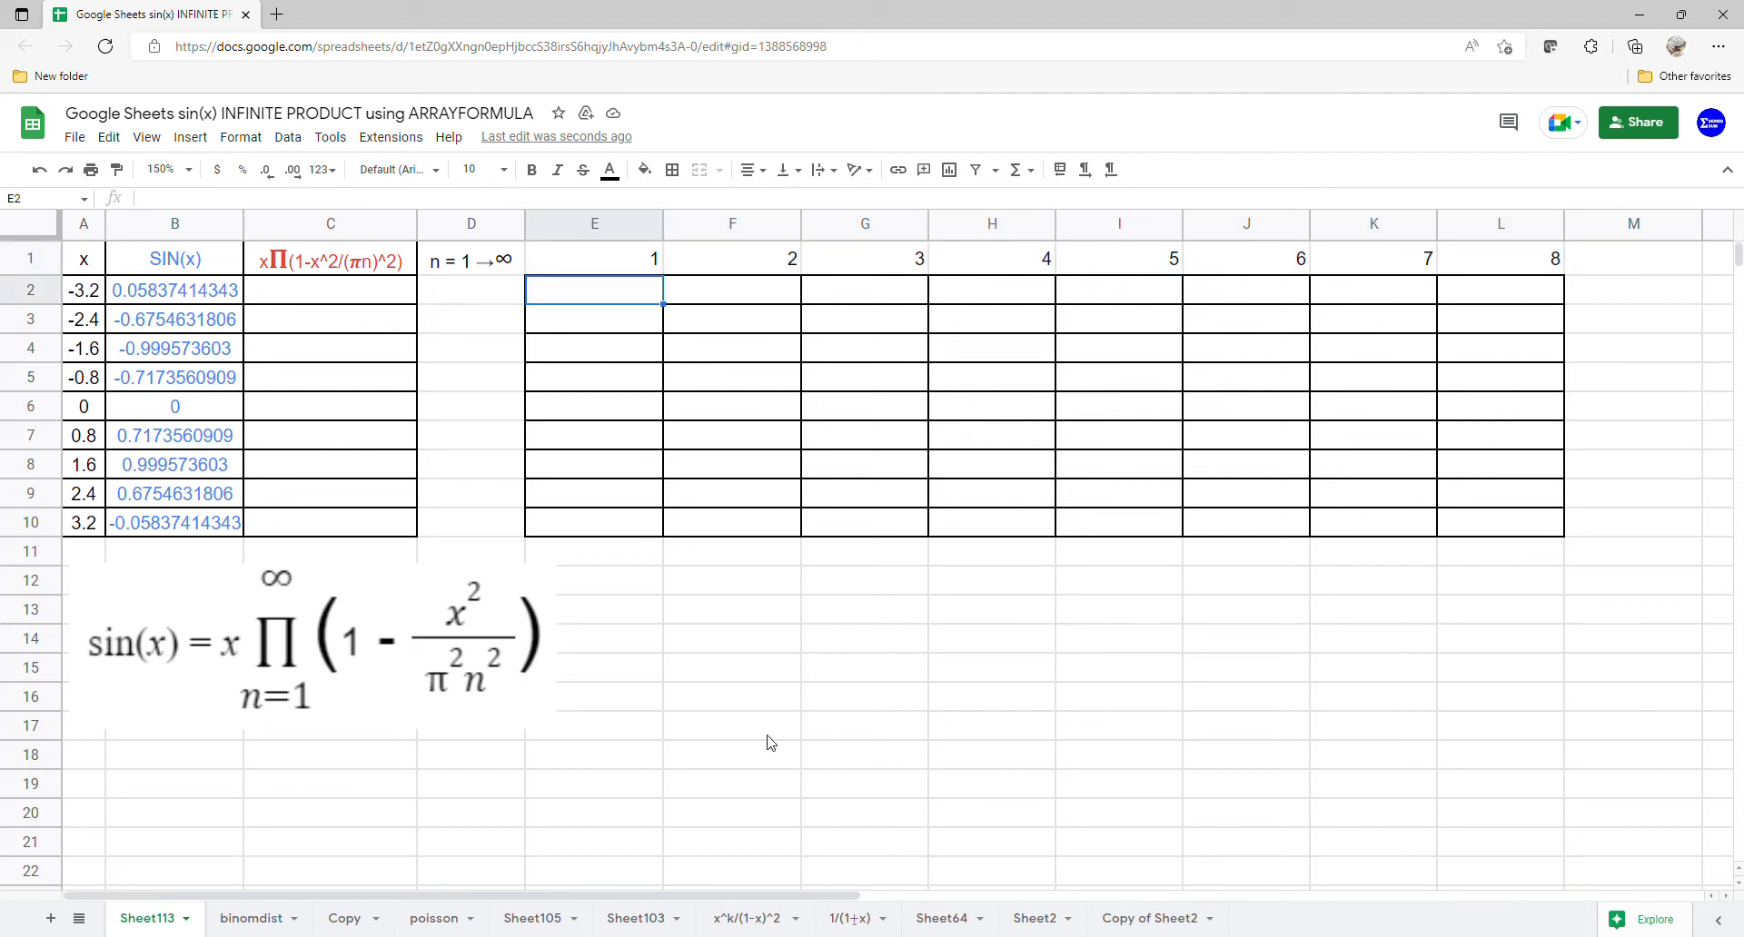
type("=arr")
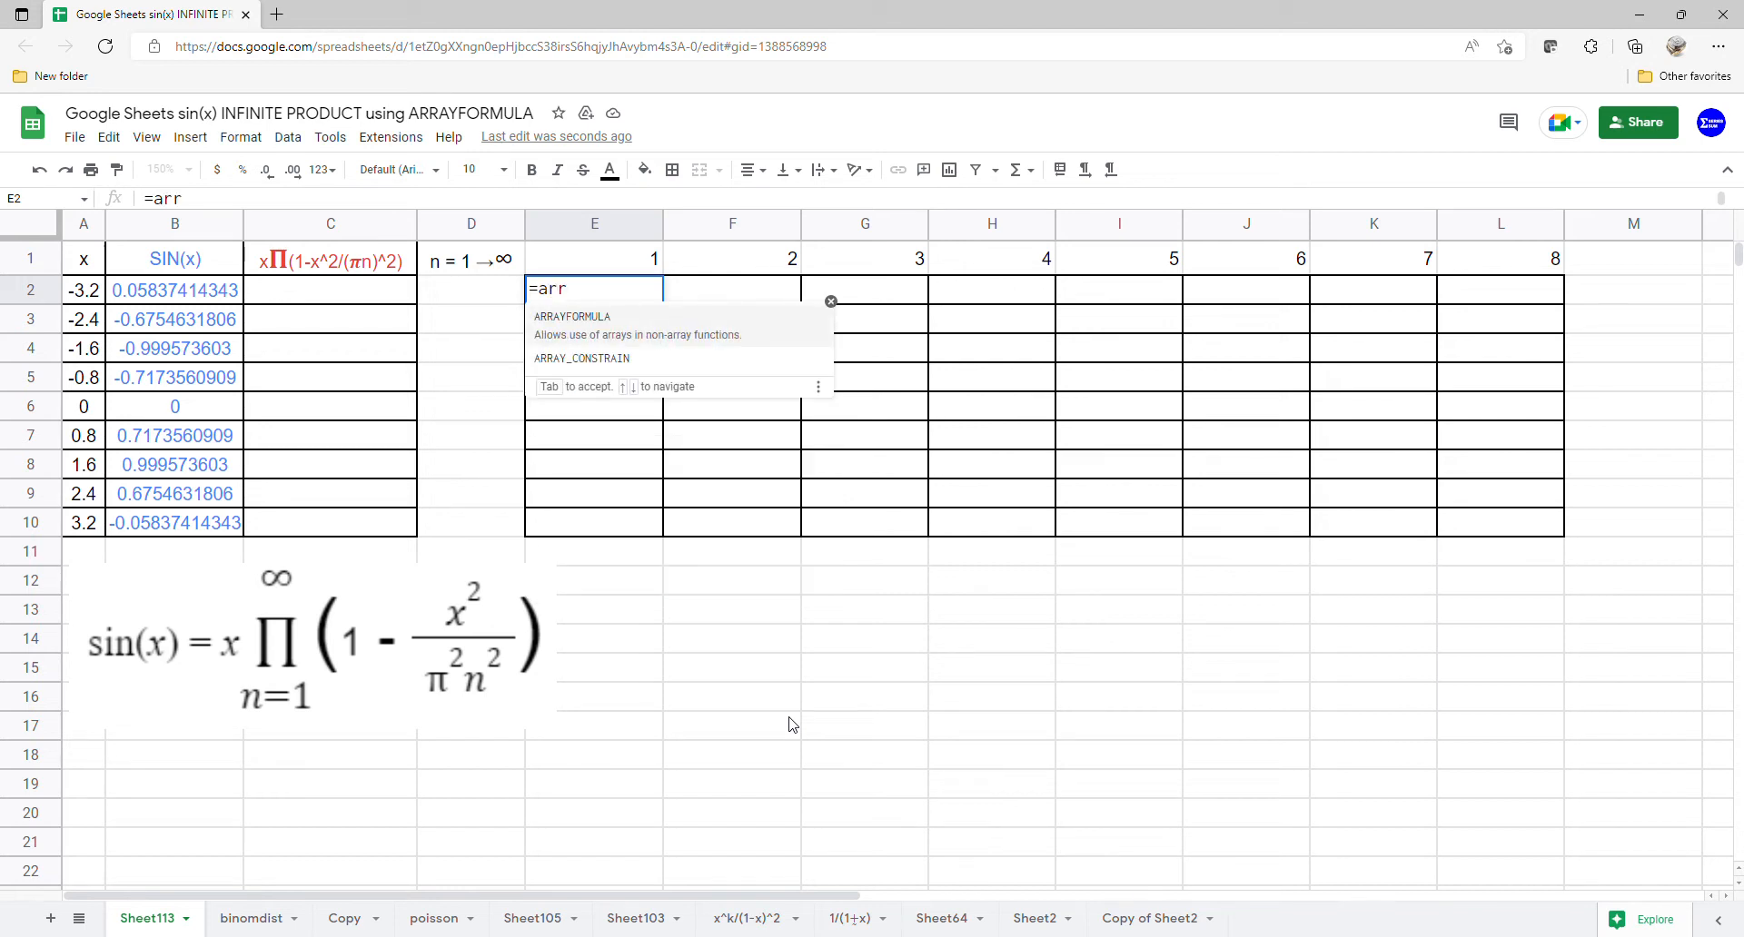
key("Tab")
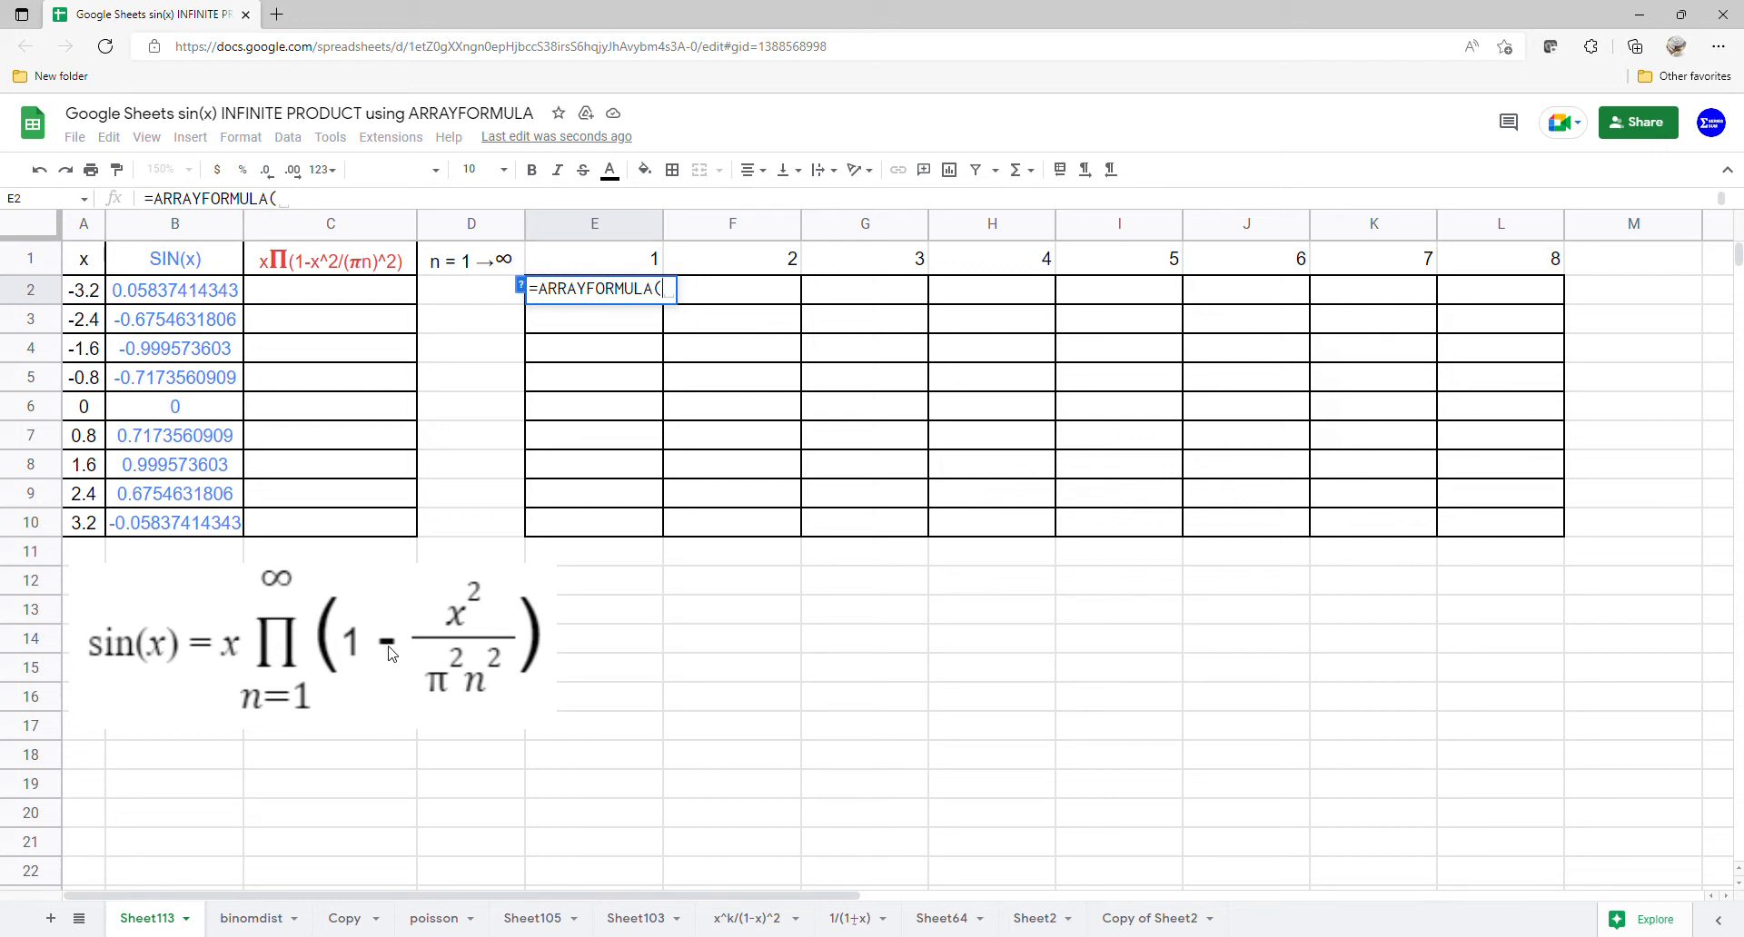
type("1-")
left_click_drag(95, 297, 96, 525)
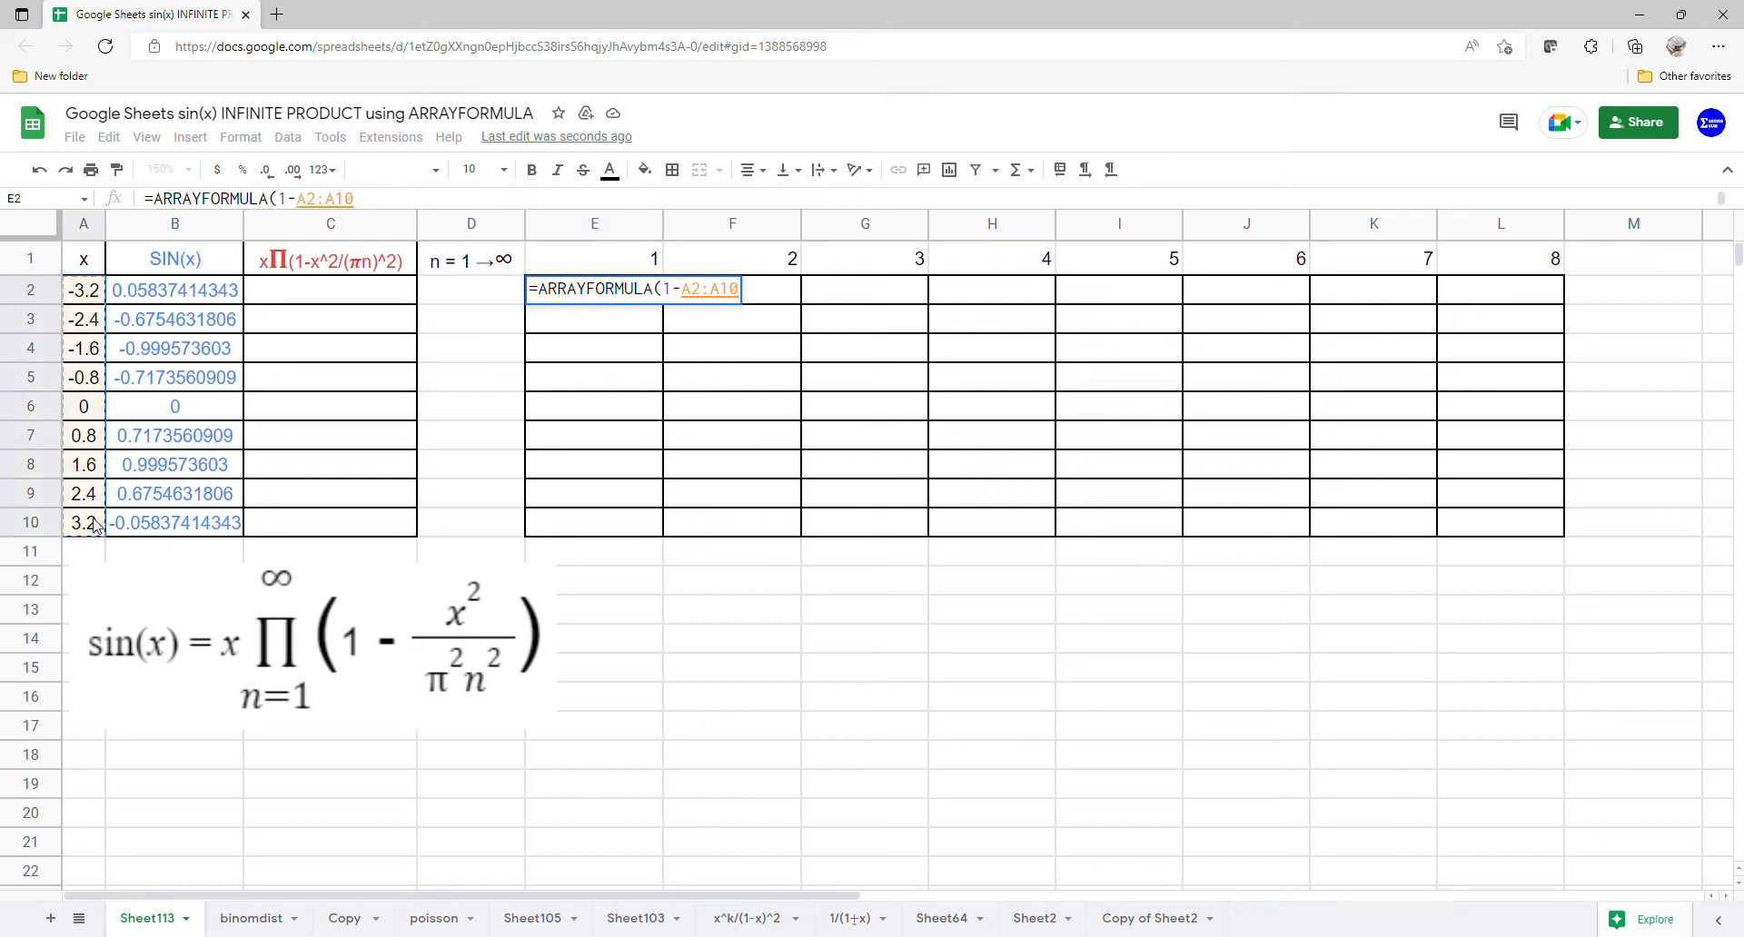
type("^")
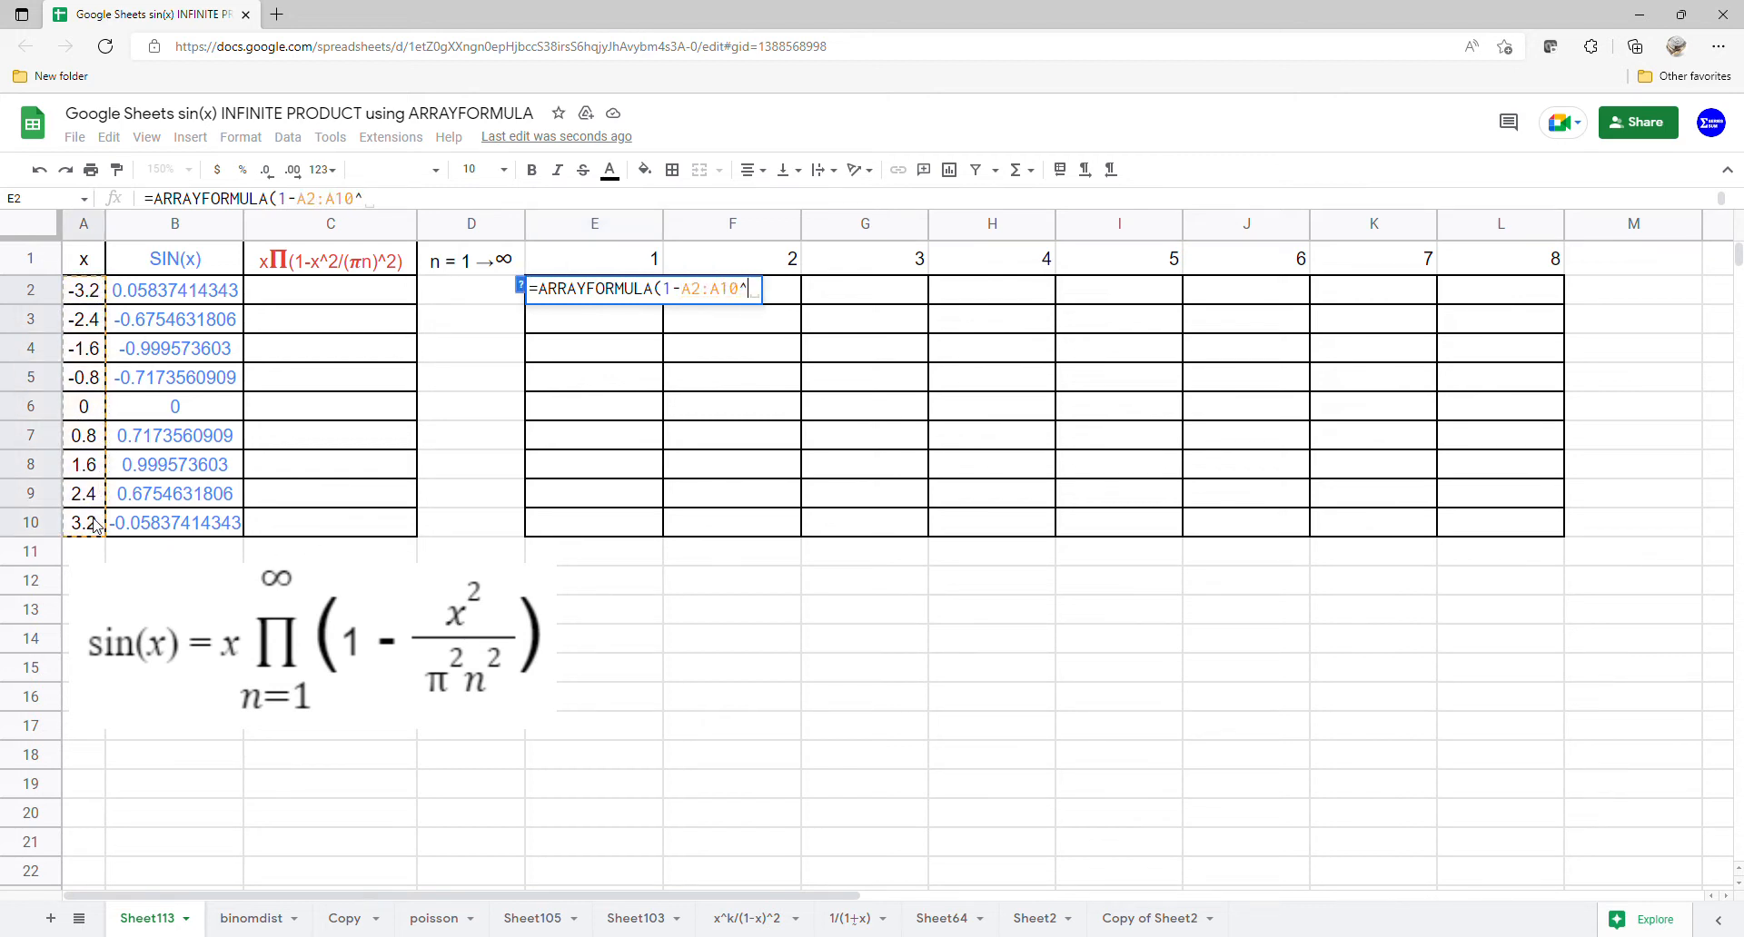
type("/(pi")
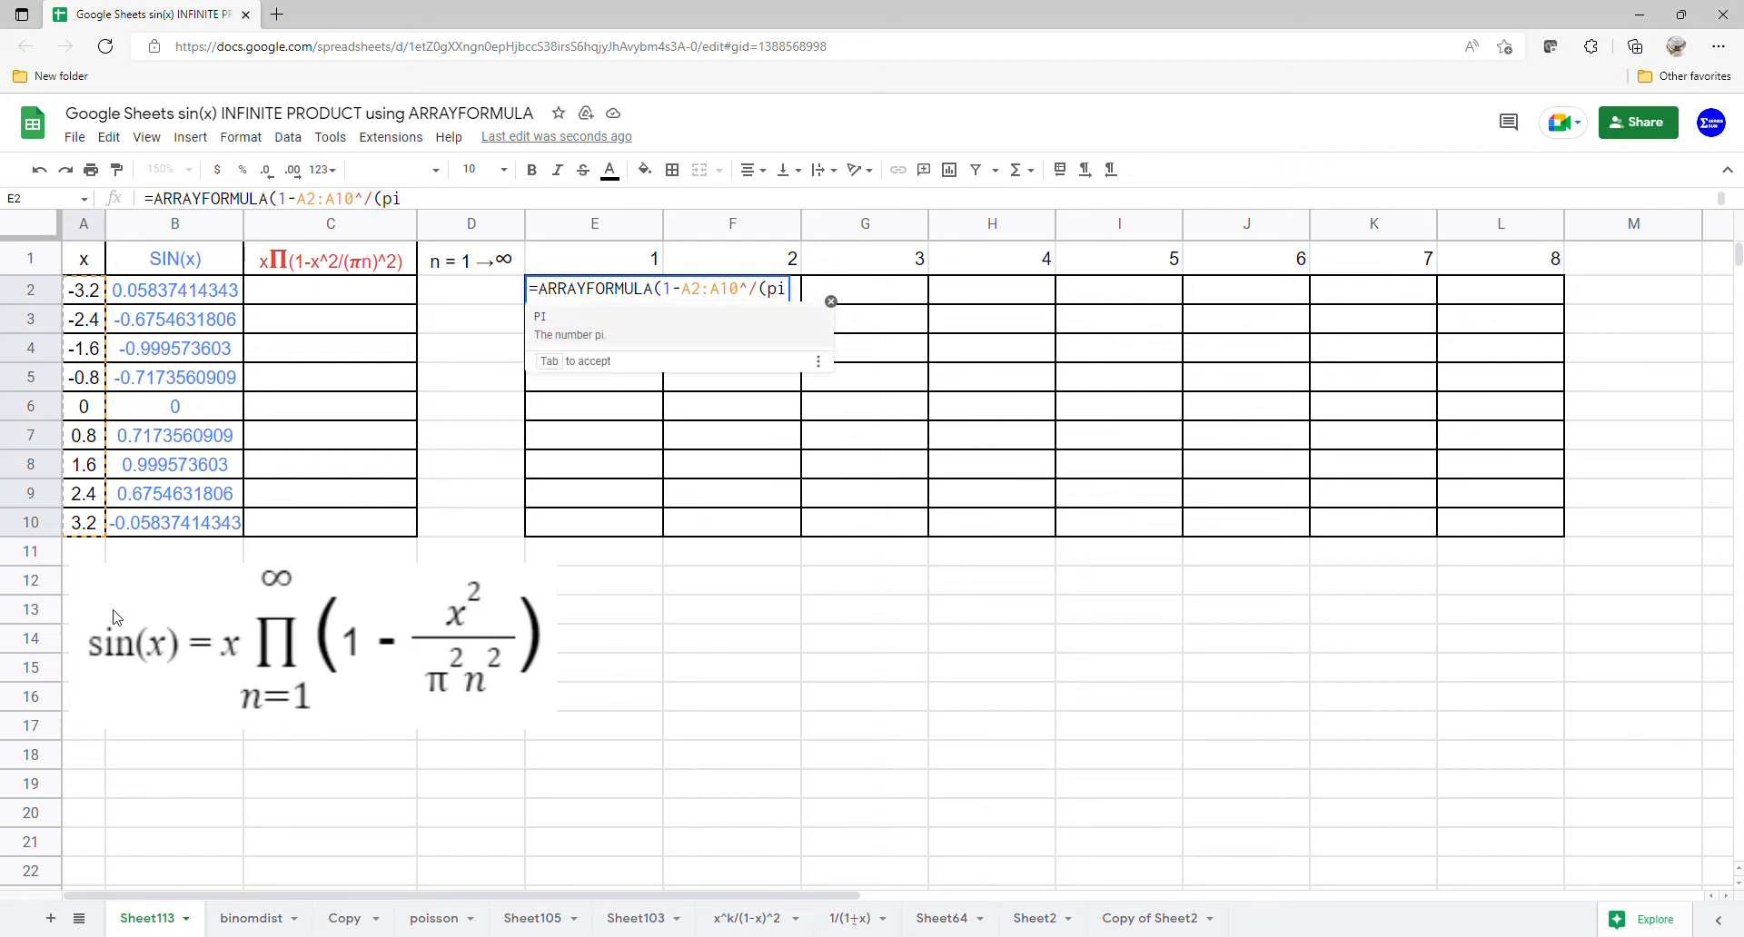
- Complete the divisor as PI() times the n values E1:L1, squared, in E2's formula
left_click(563, 324)
left_click(559, 325)
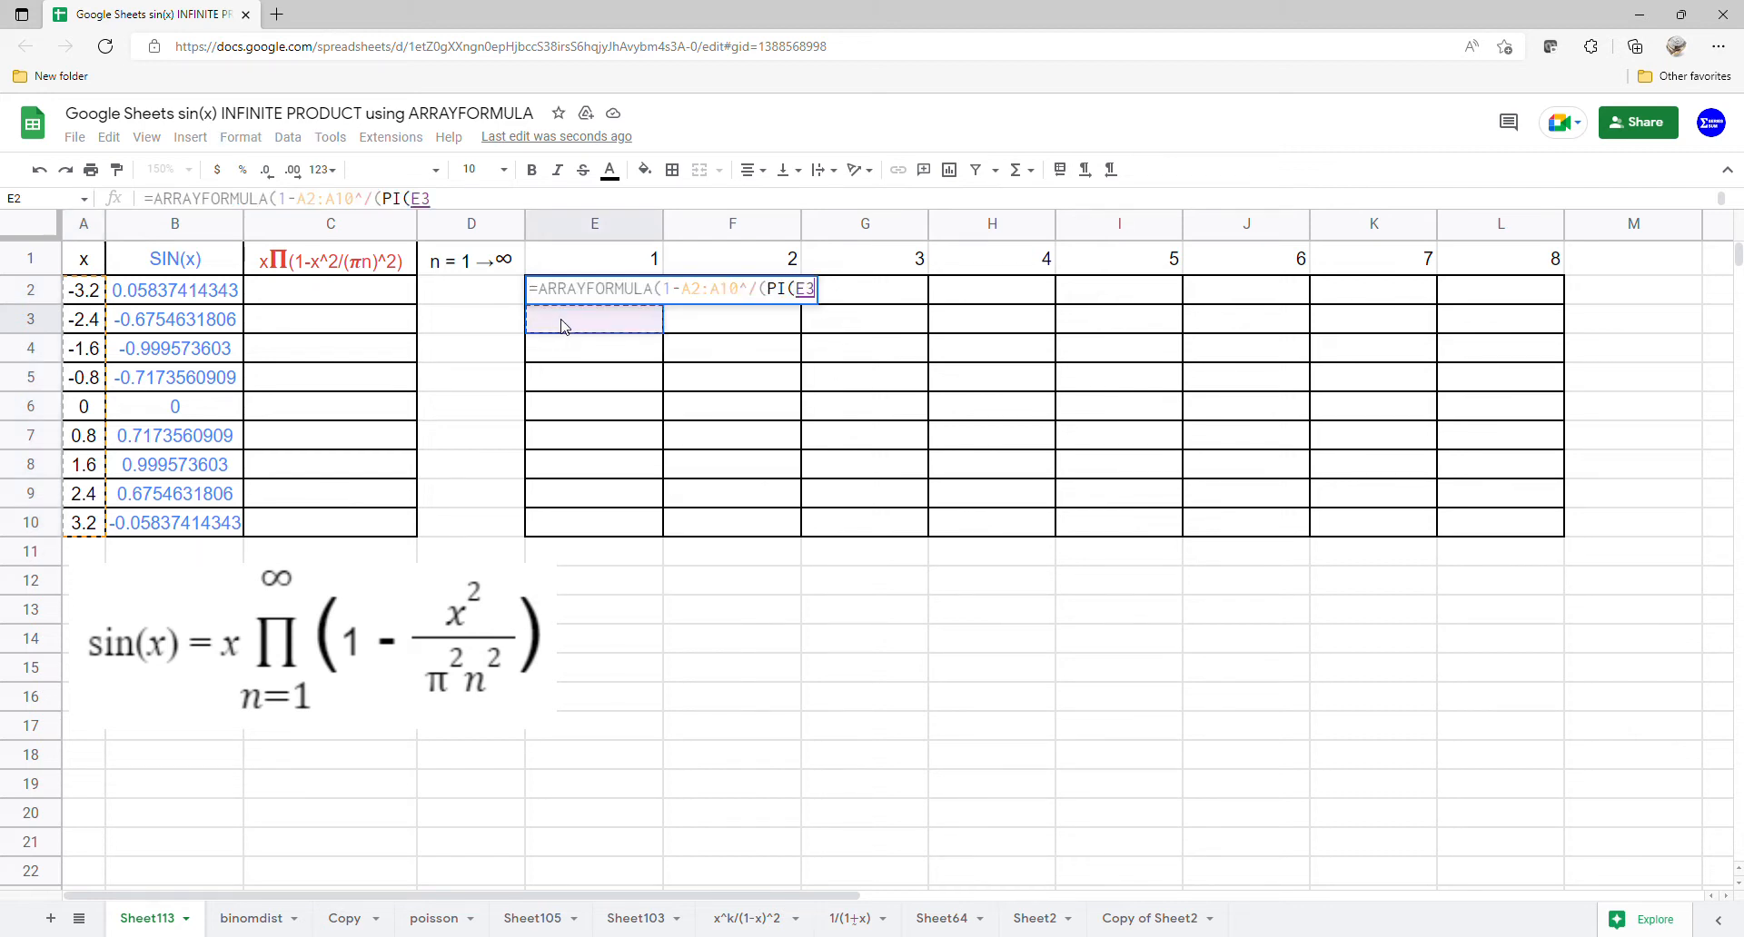
key("BackSpace")
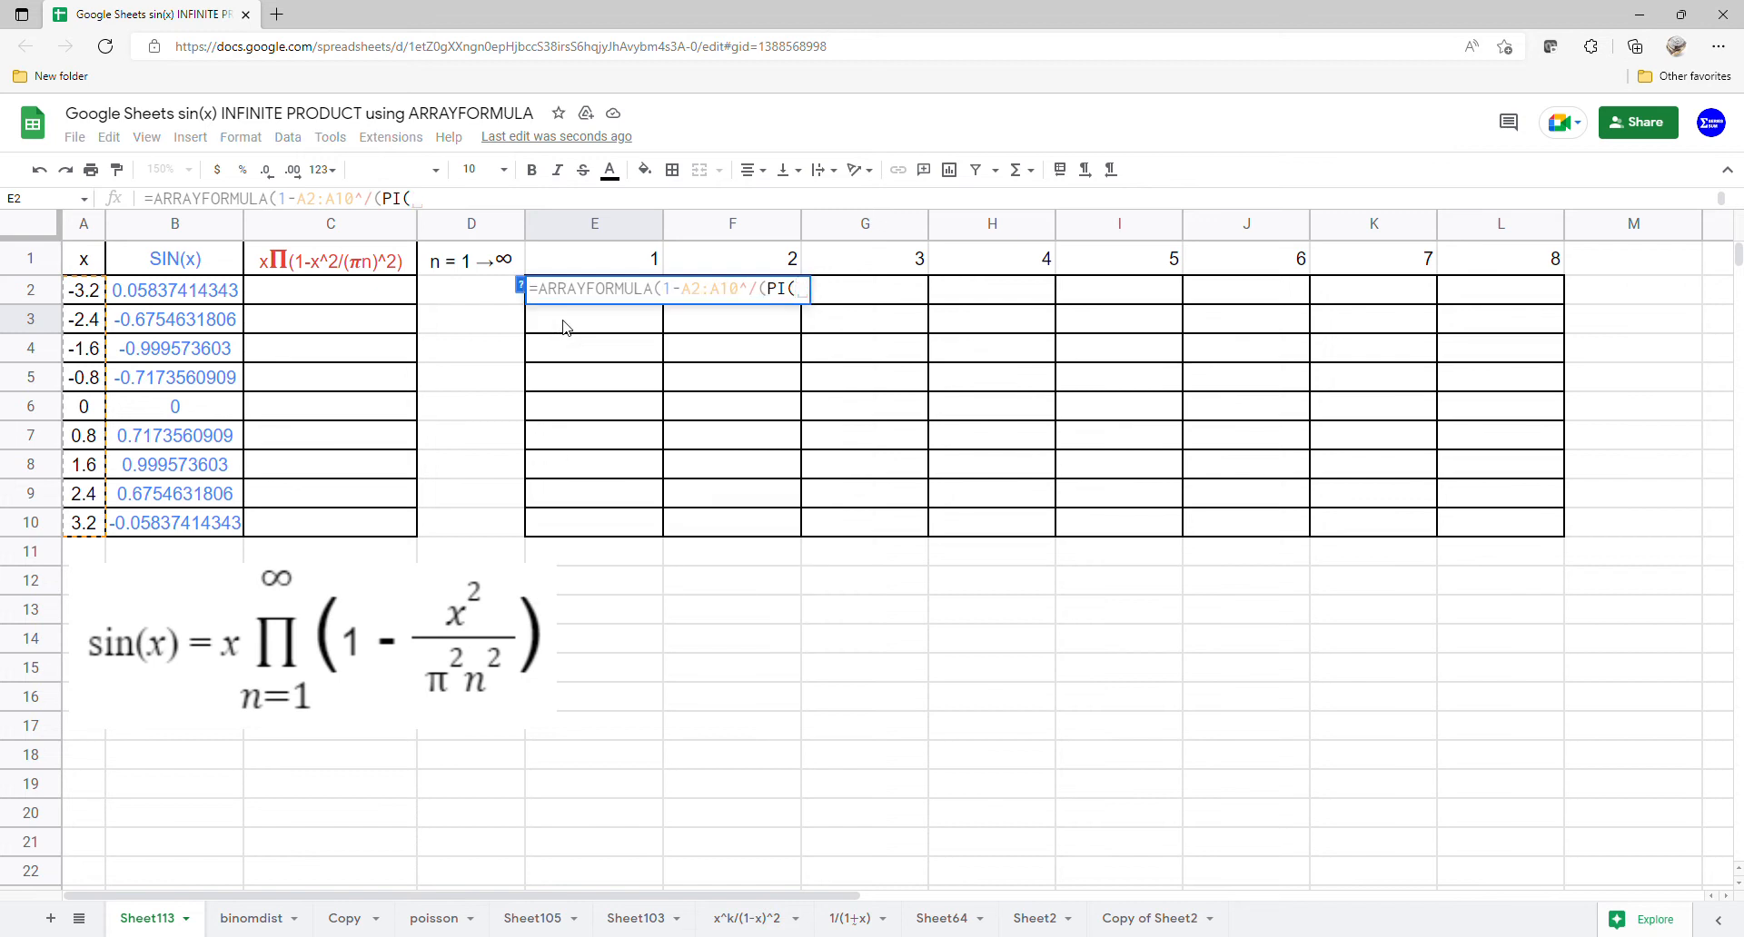
type(")")
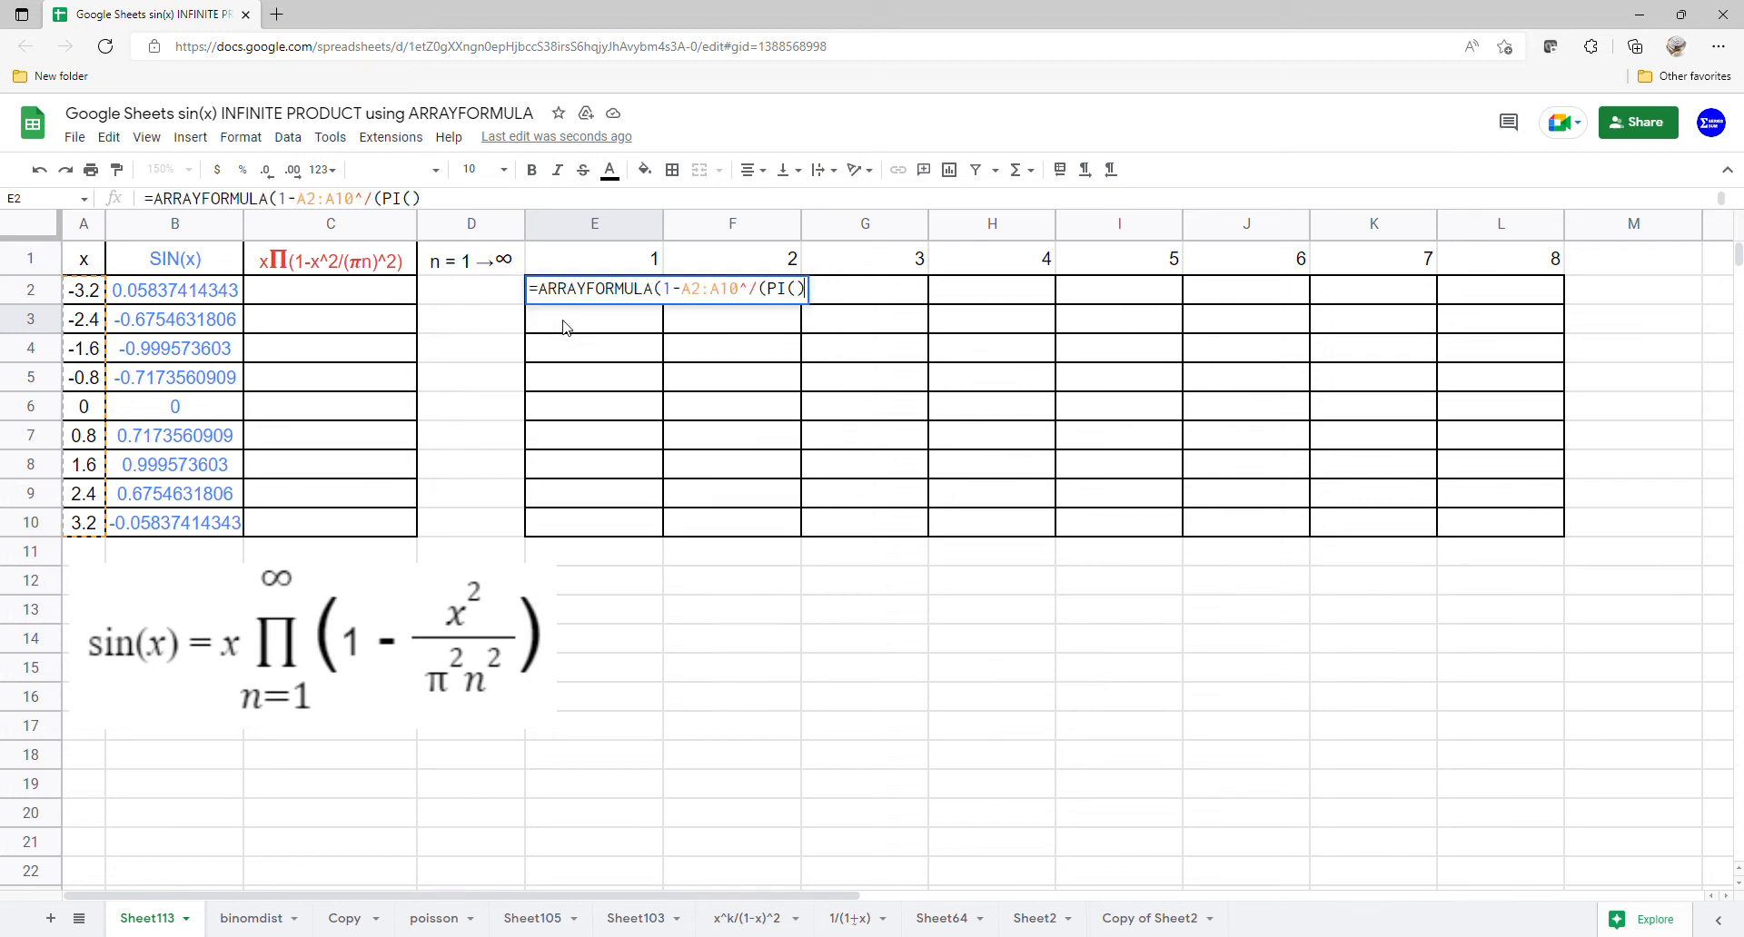
type("*")
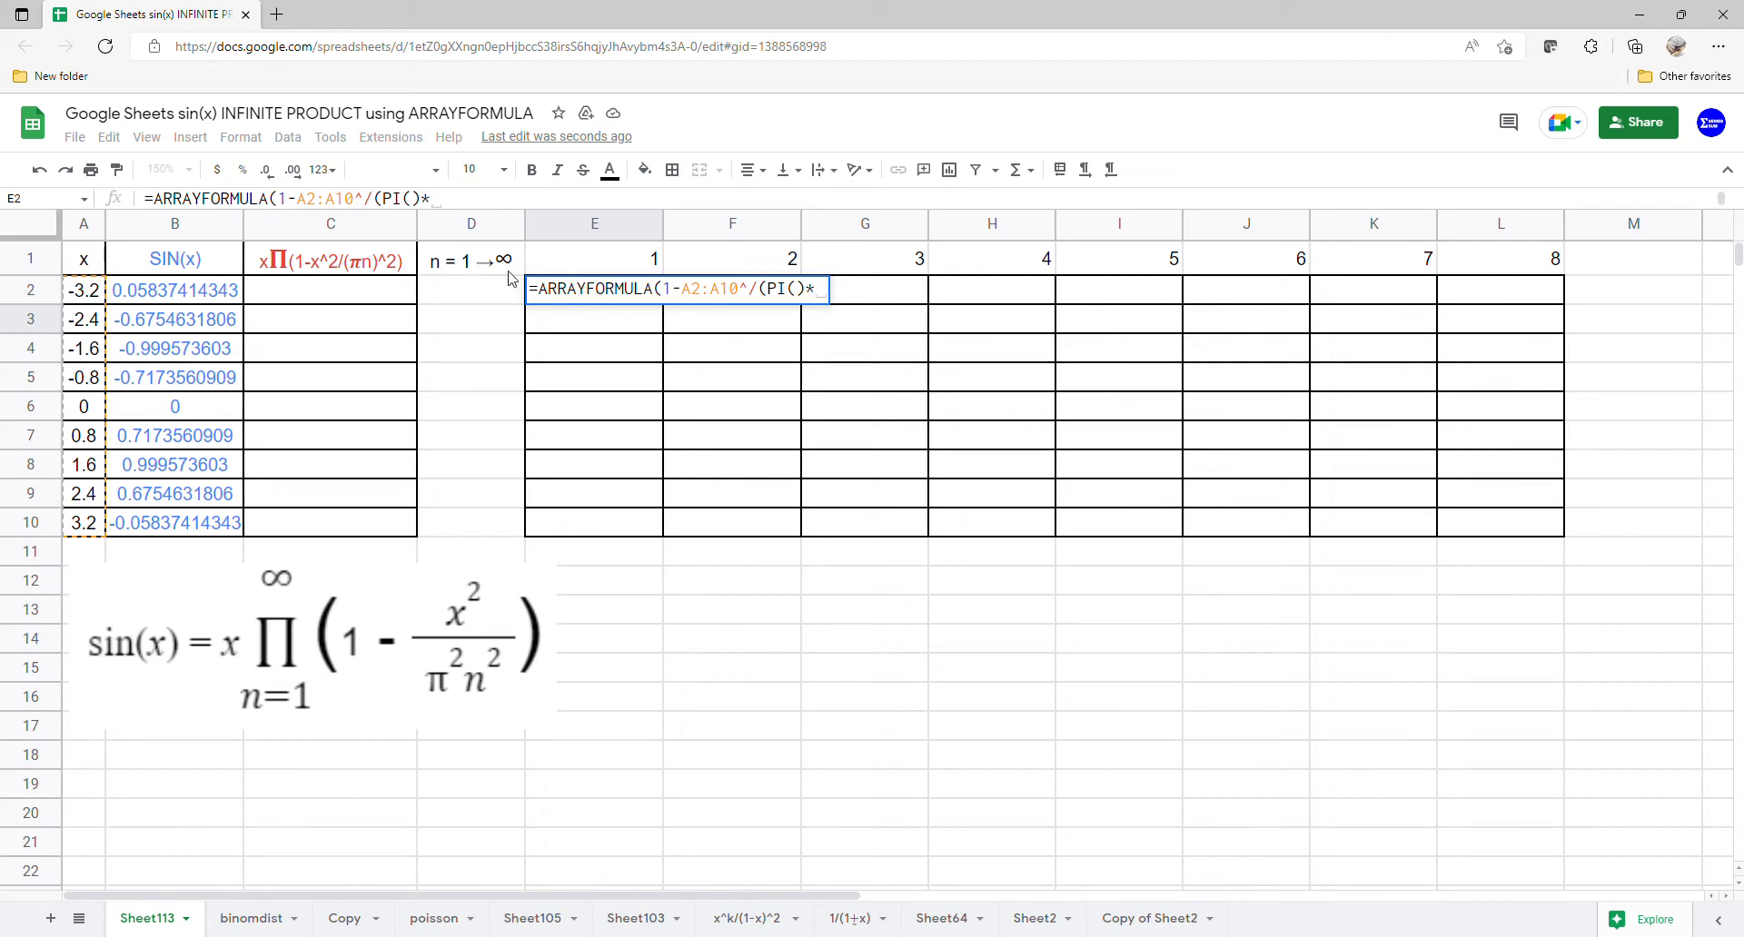
left_click_drag(561, 266, 1492, 247)
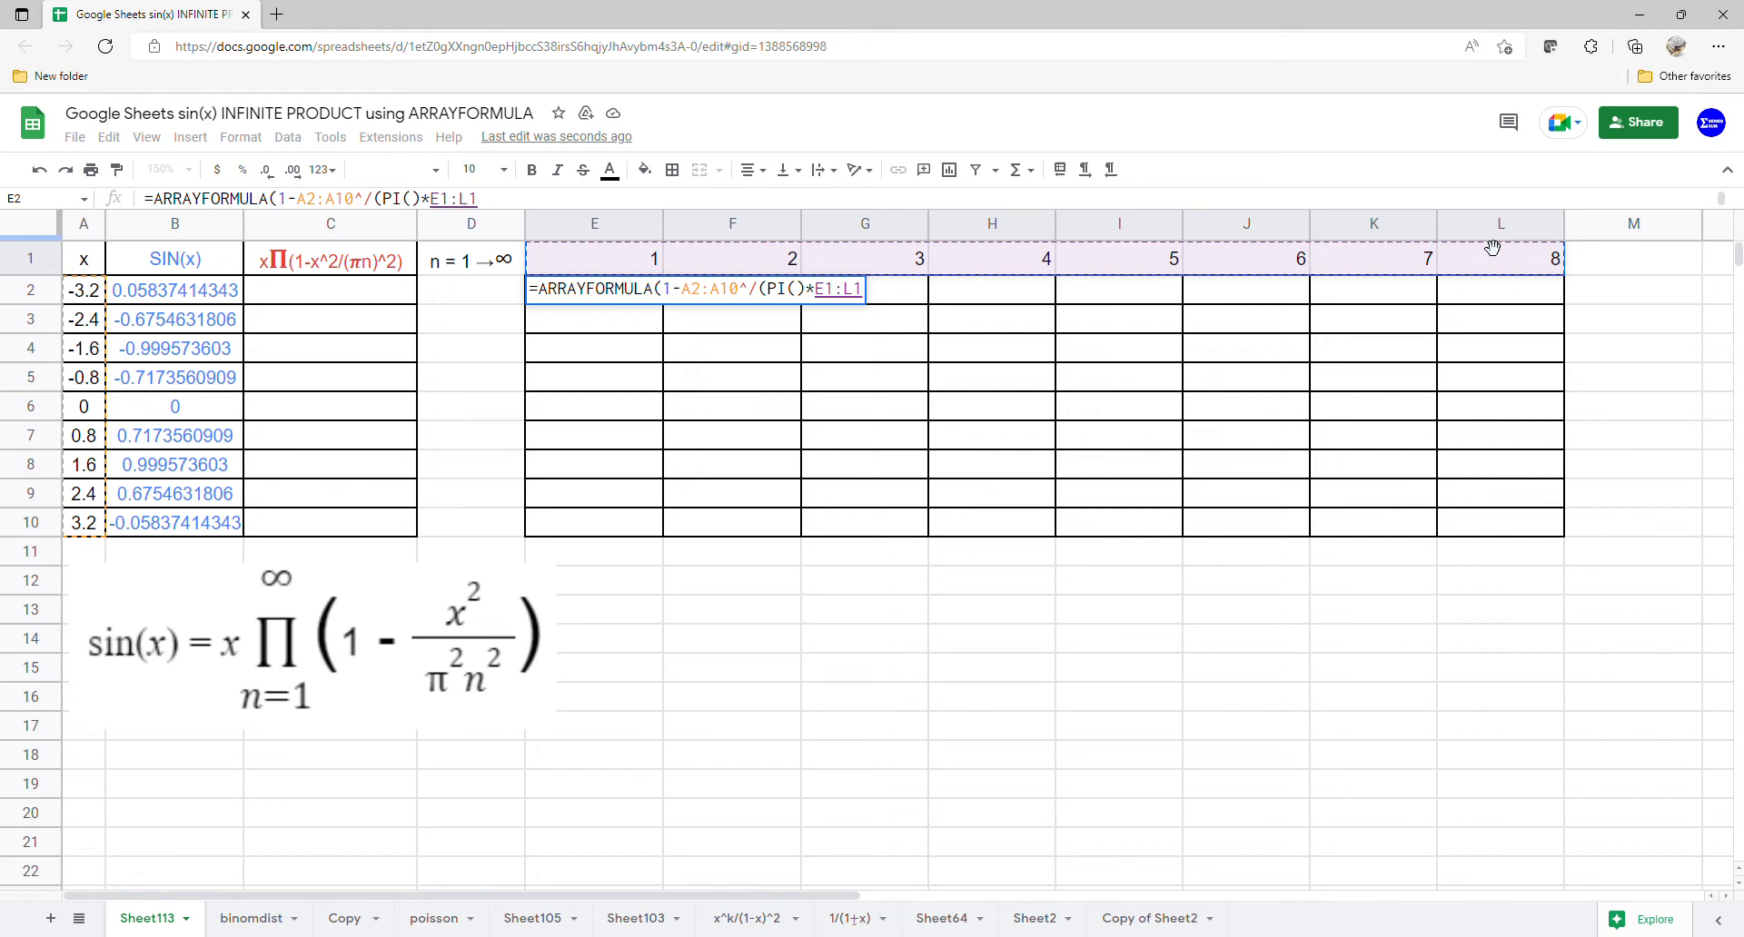
type(")^2")
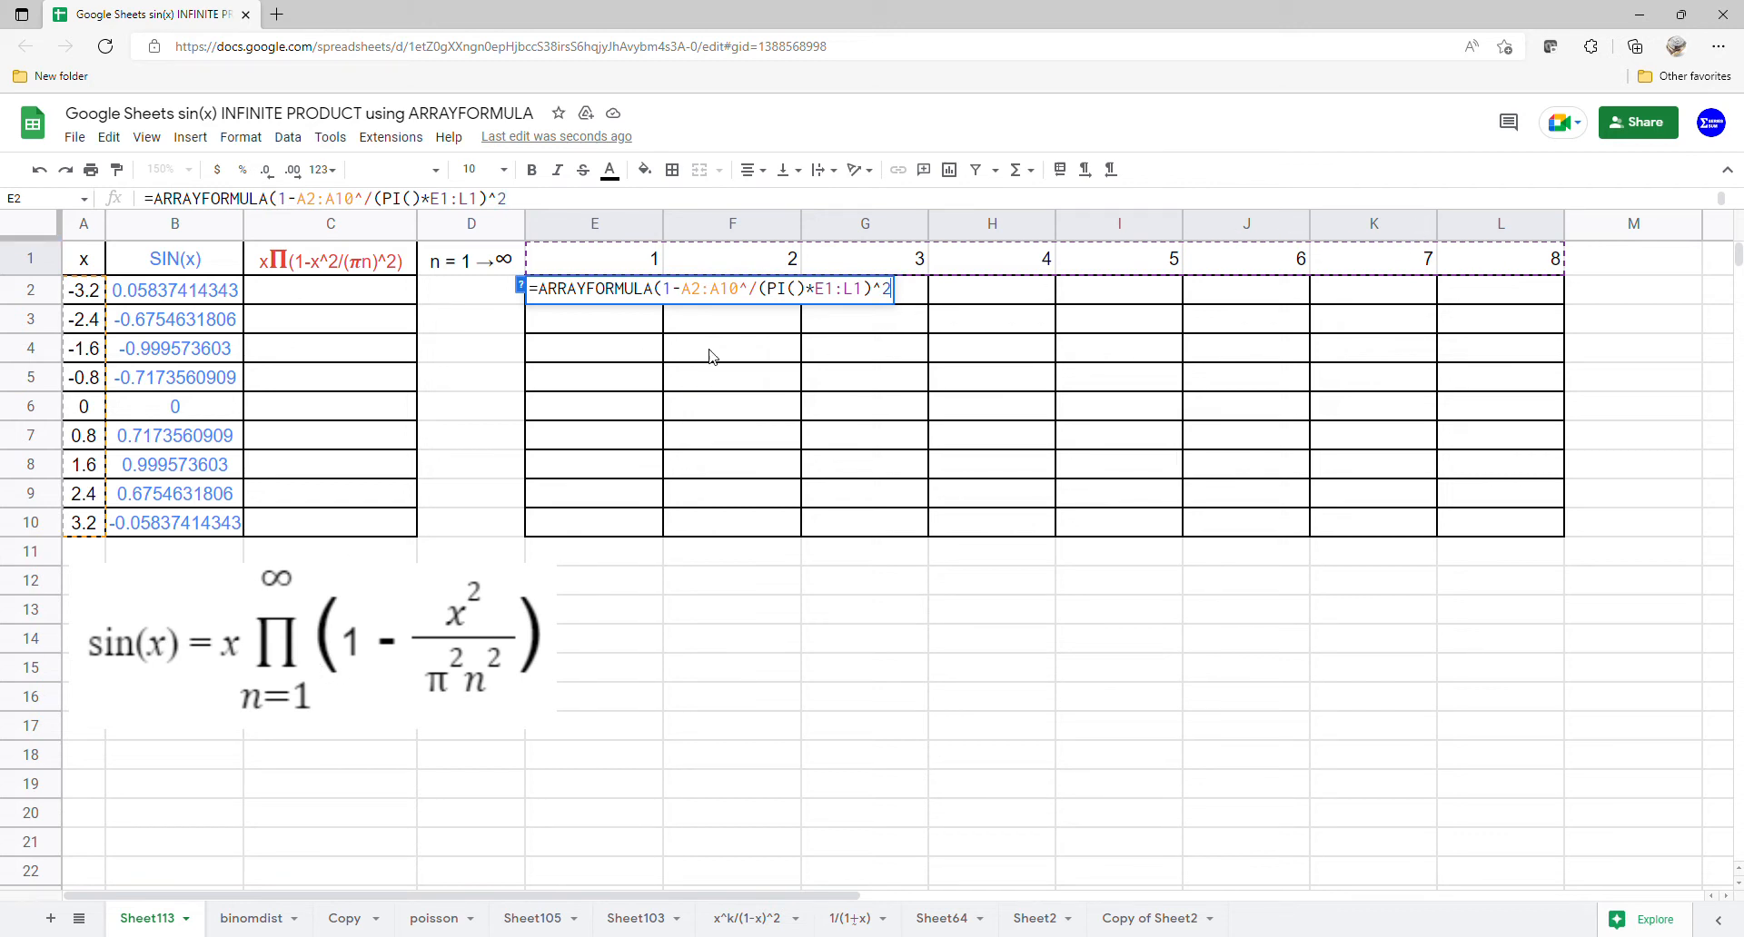
- Add the missing exponent 2 to A2:A10 and enter the formula =ARRAYFORMULA(1-A2:A10^2/(PI()*E1:L1)^2)
mouse_move(750, 291)
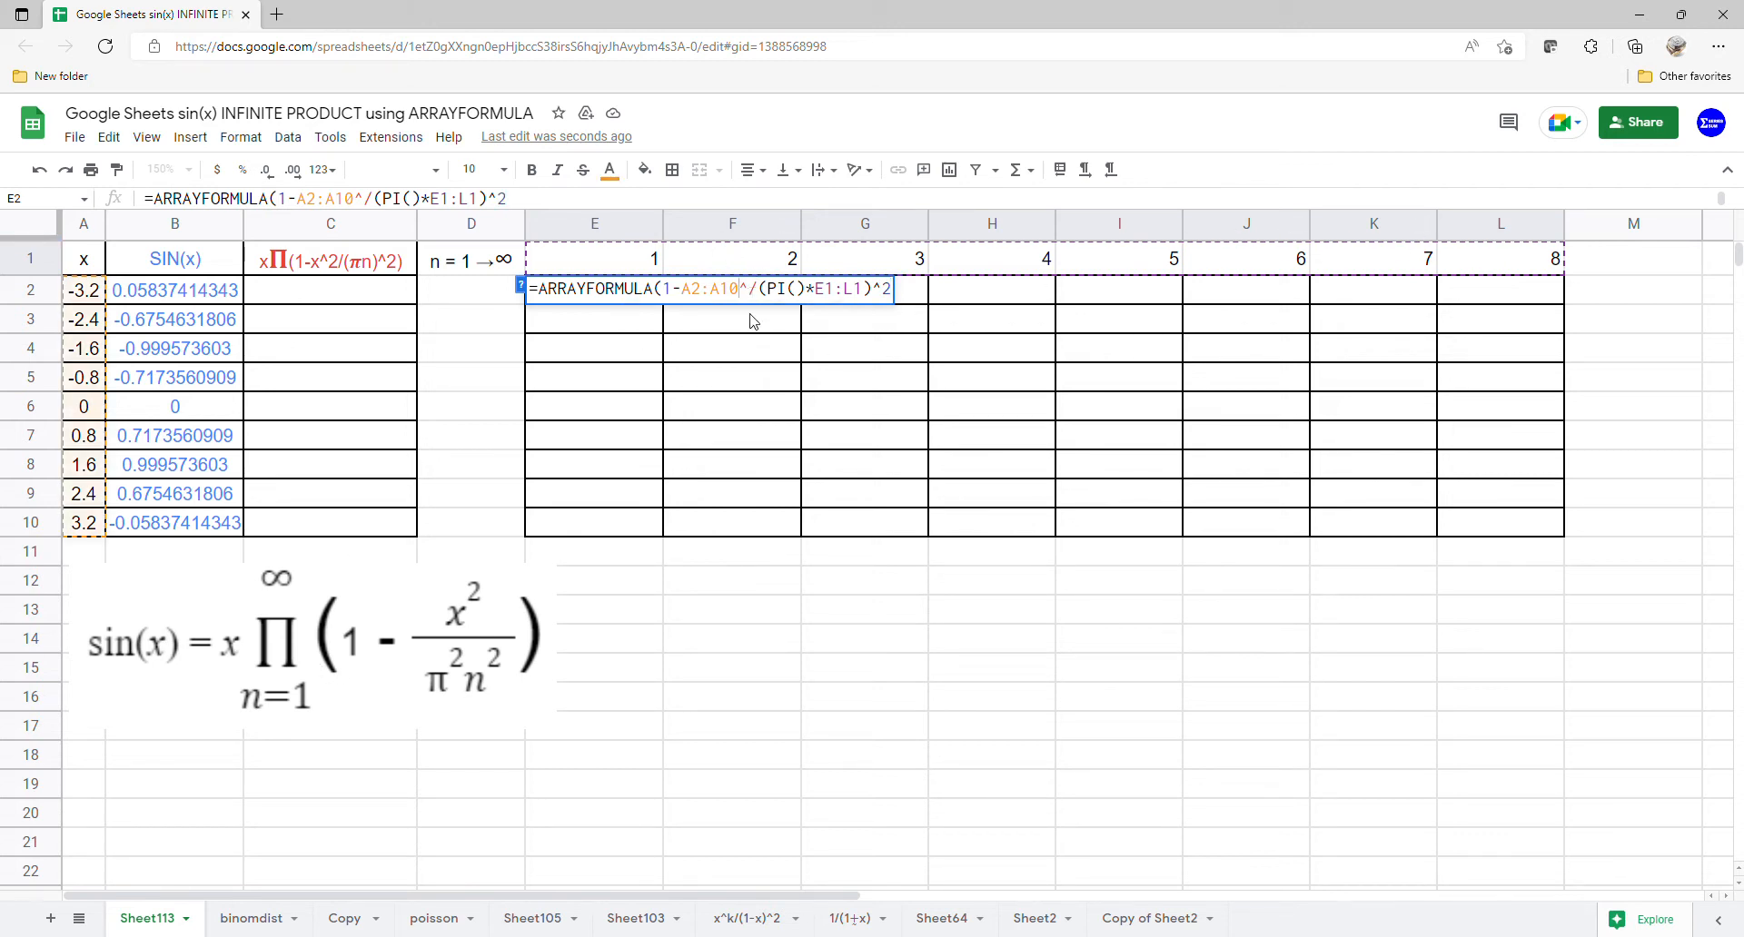
left_click(750, 290)
type("2")
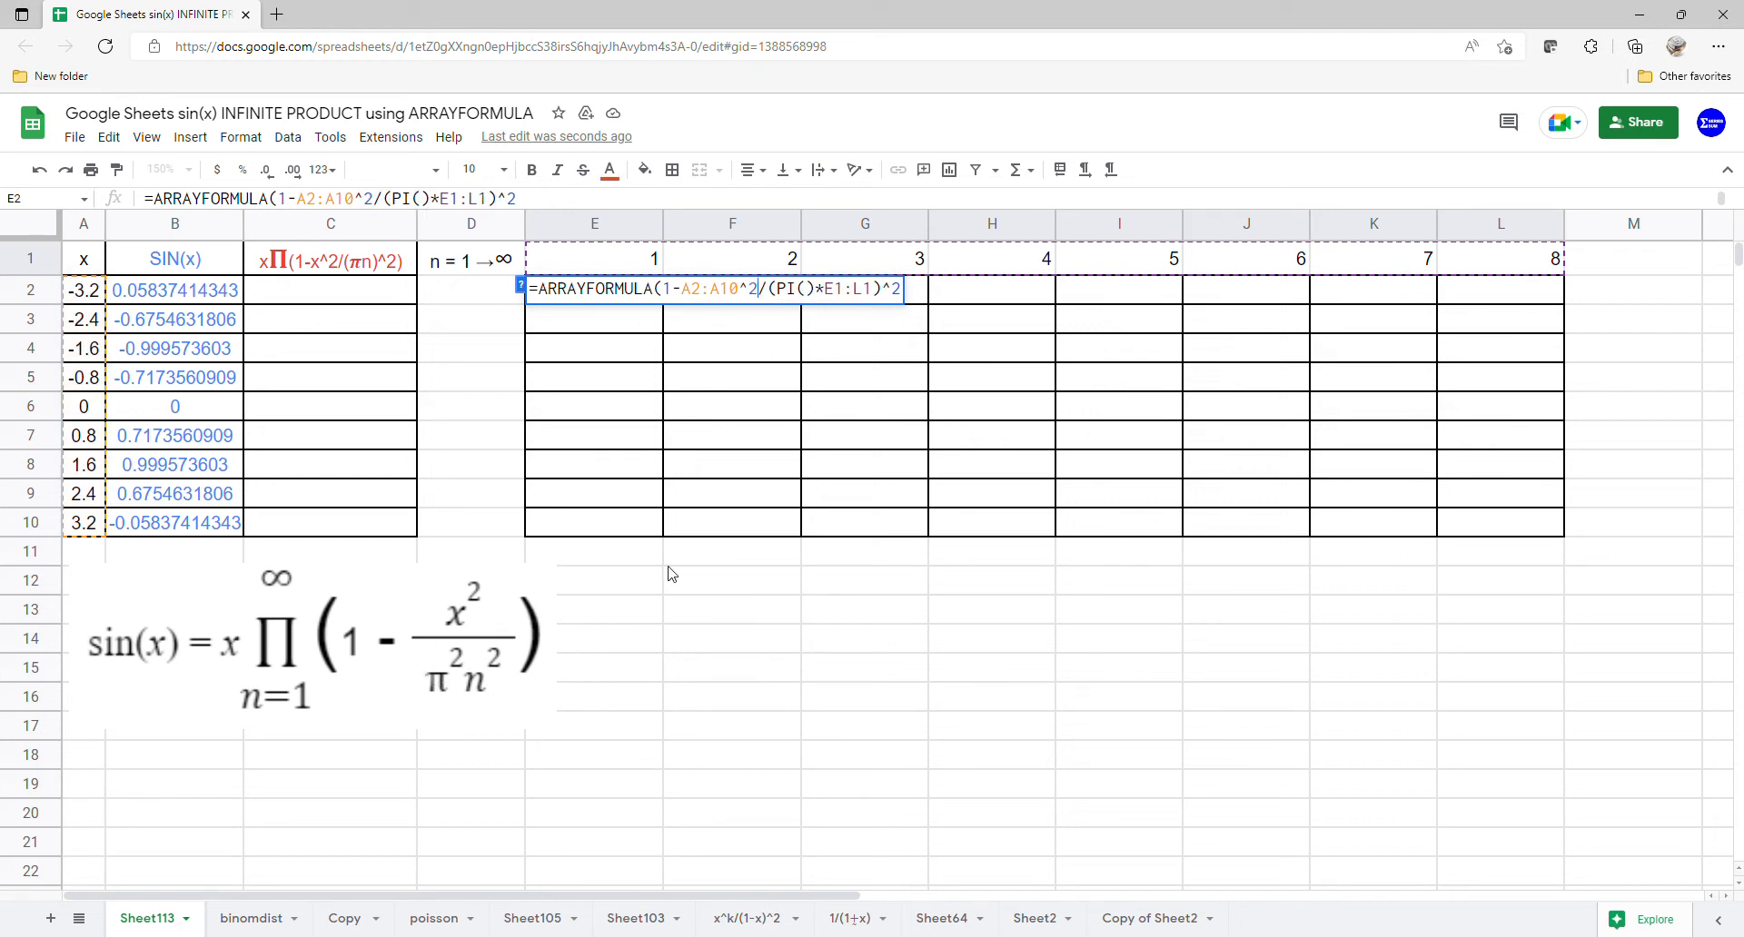
key("Return")
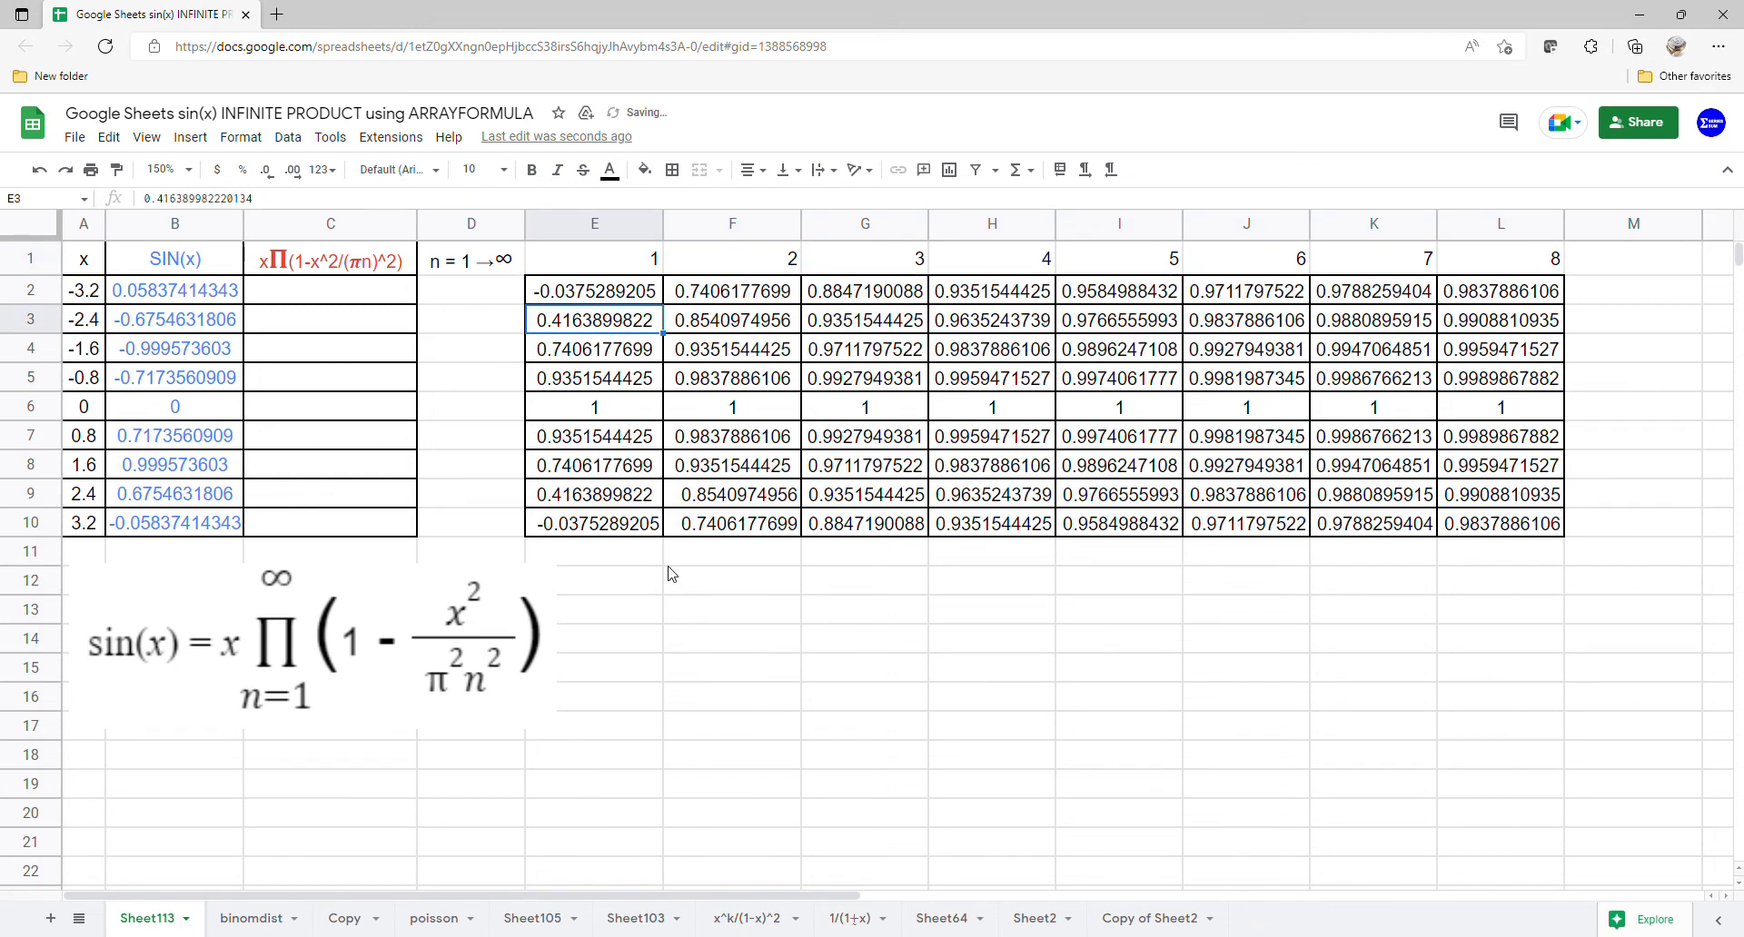
- Enter =A2*PRODUCT(E2:L2) in C2 and fill it down to C10
left_click(361, 294)
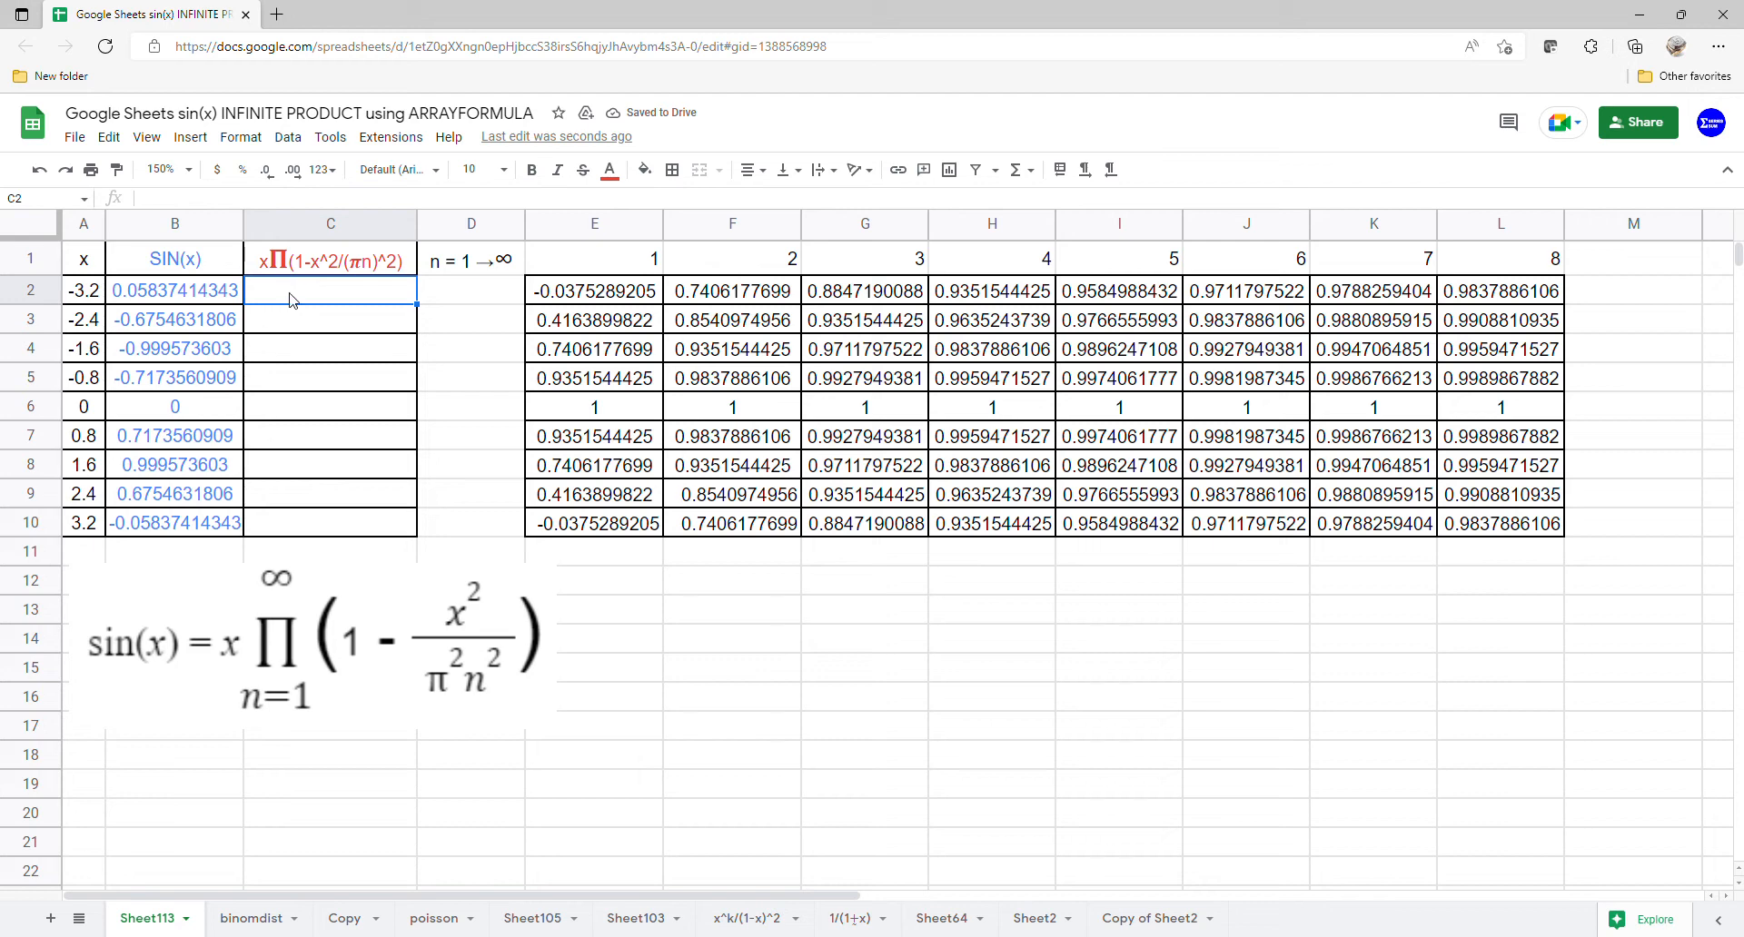
type("=")
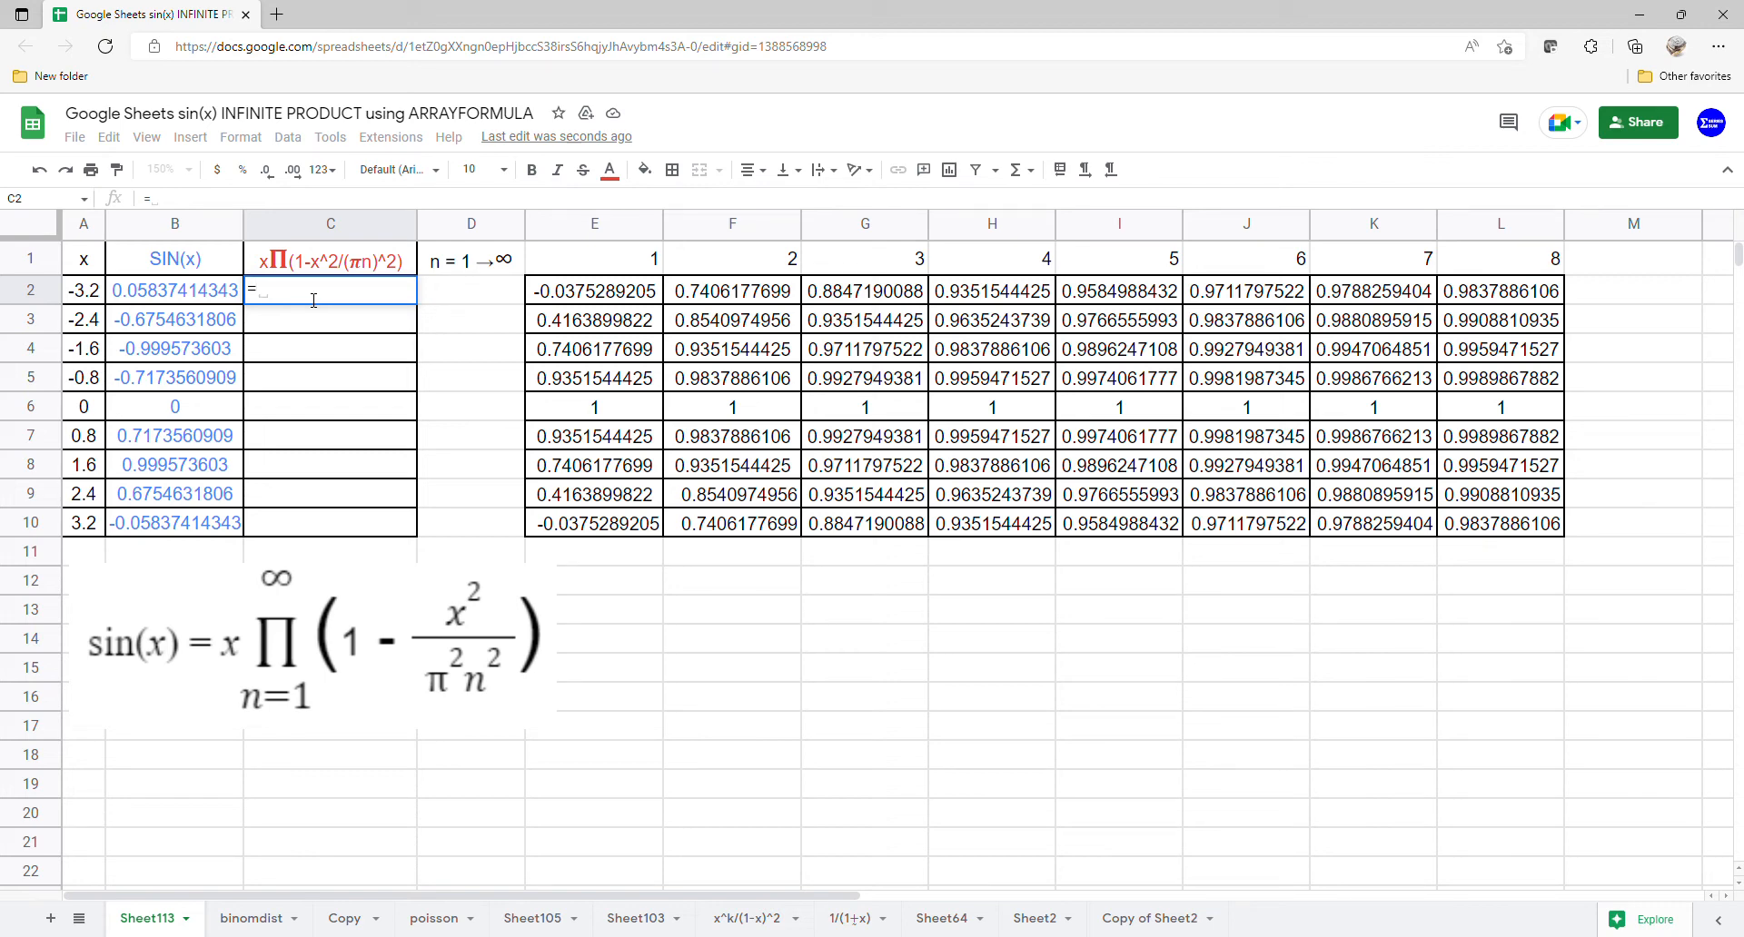
left_click(83, 291)
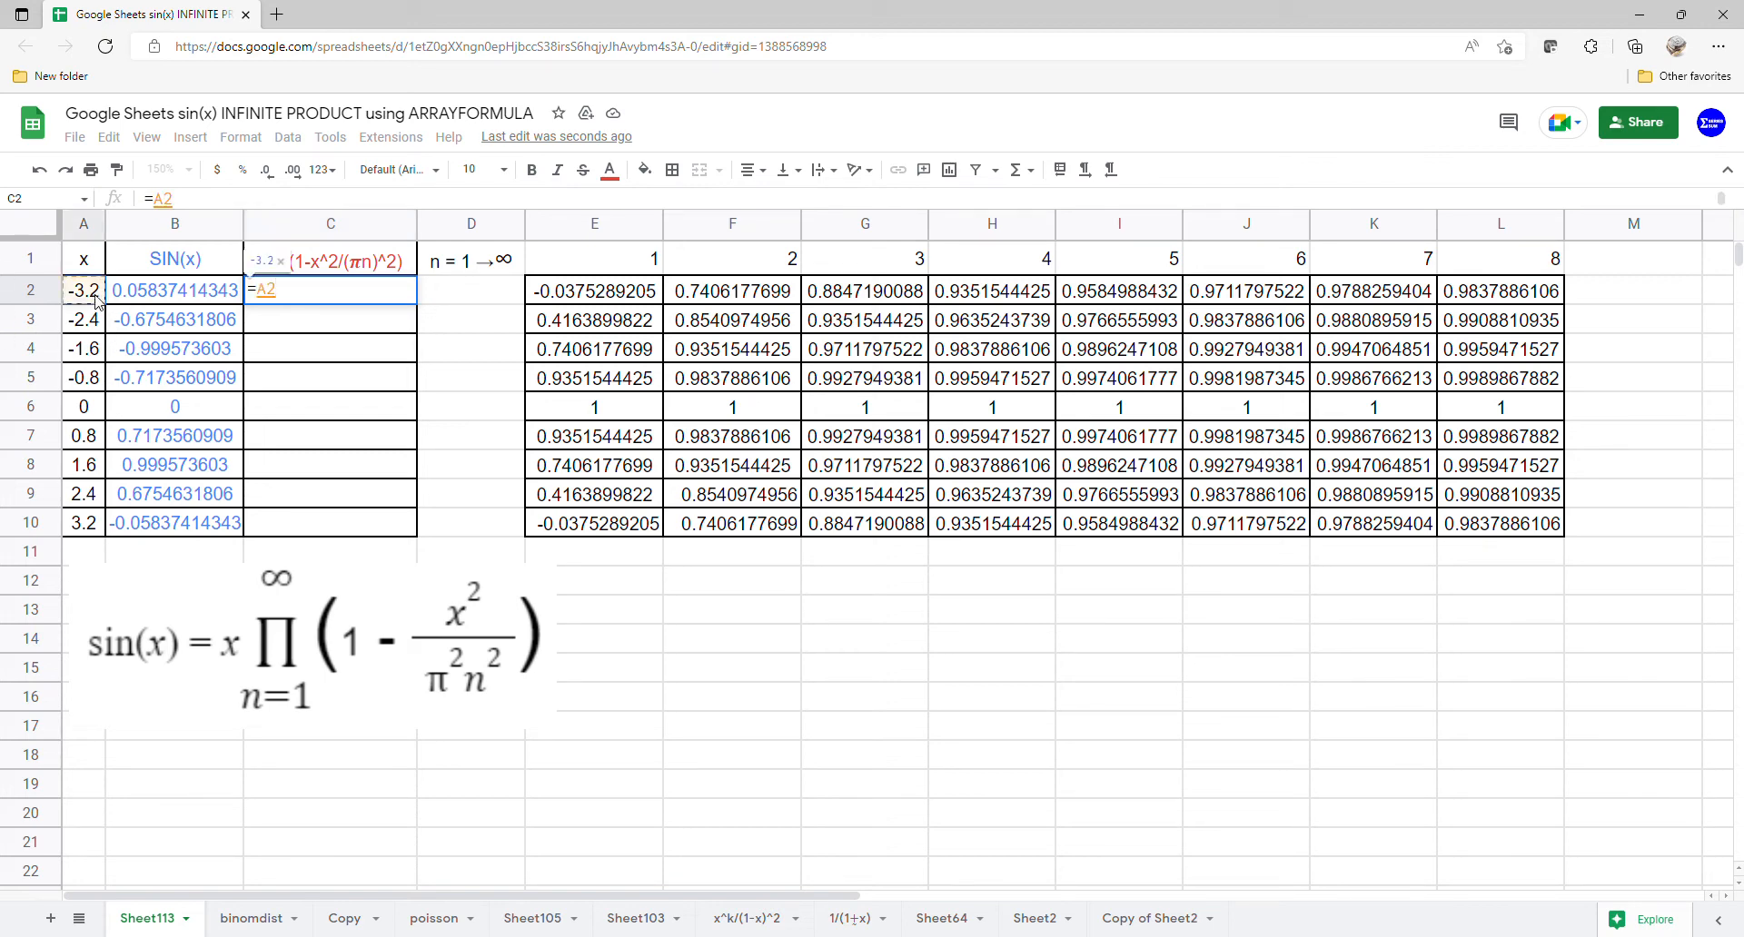
type("*pr")
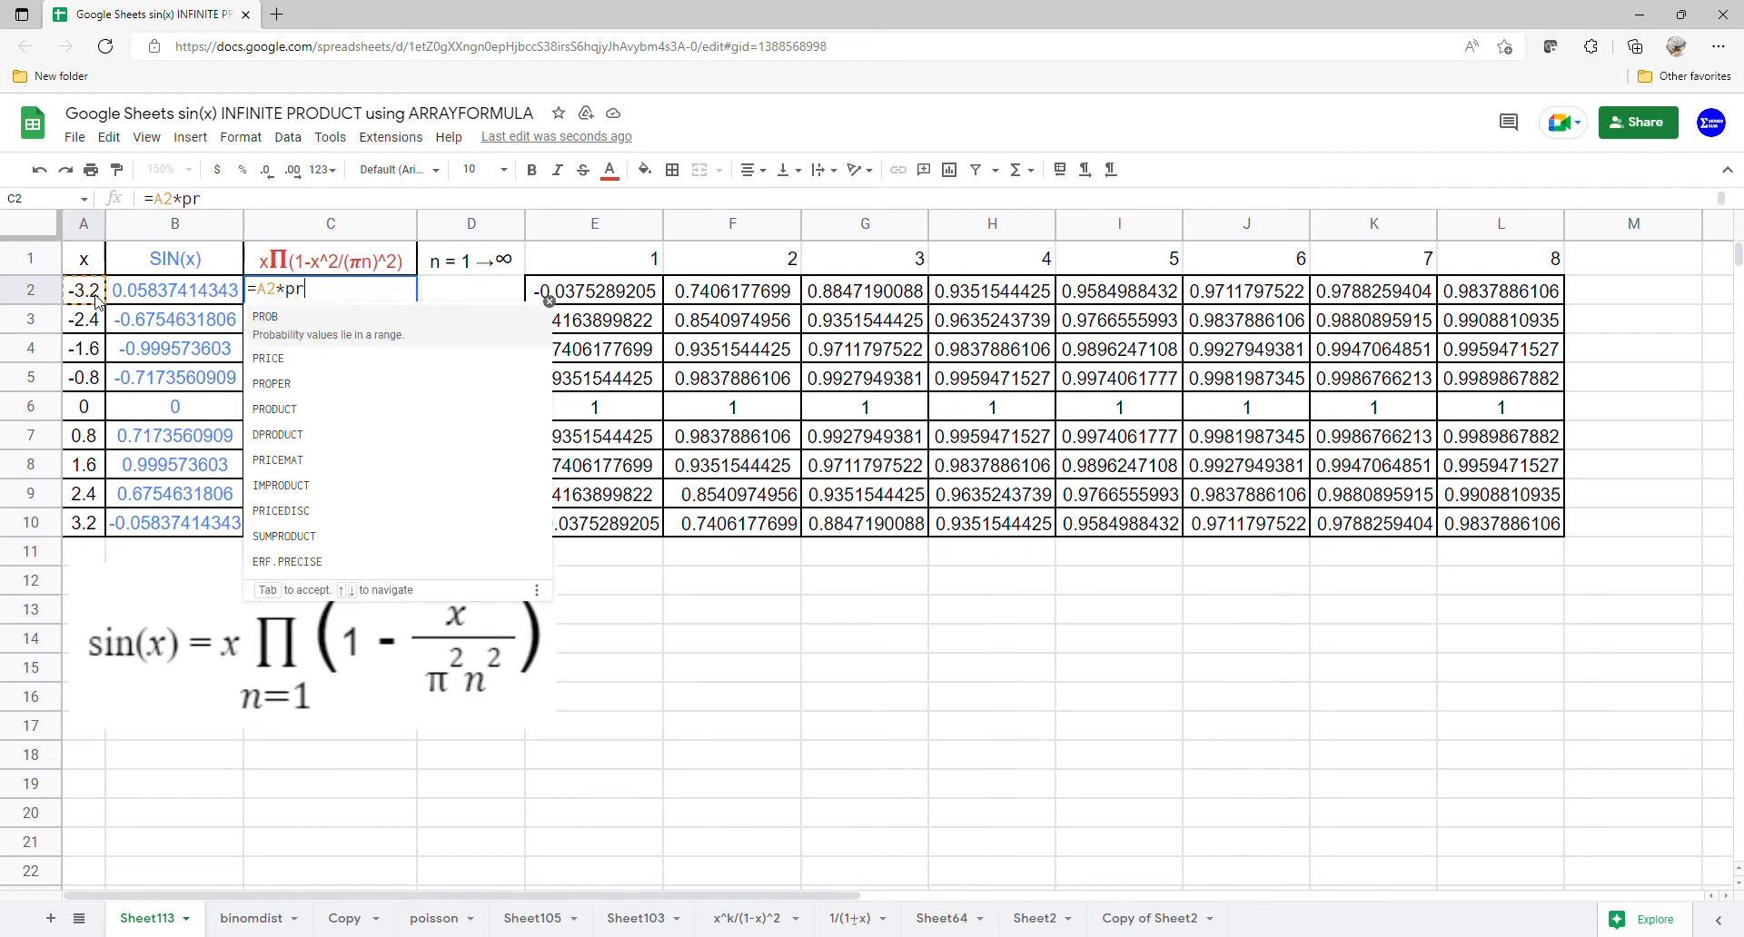
type("d")
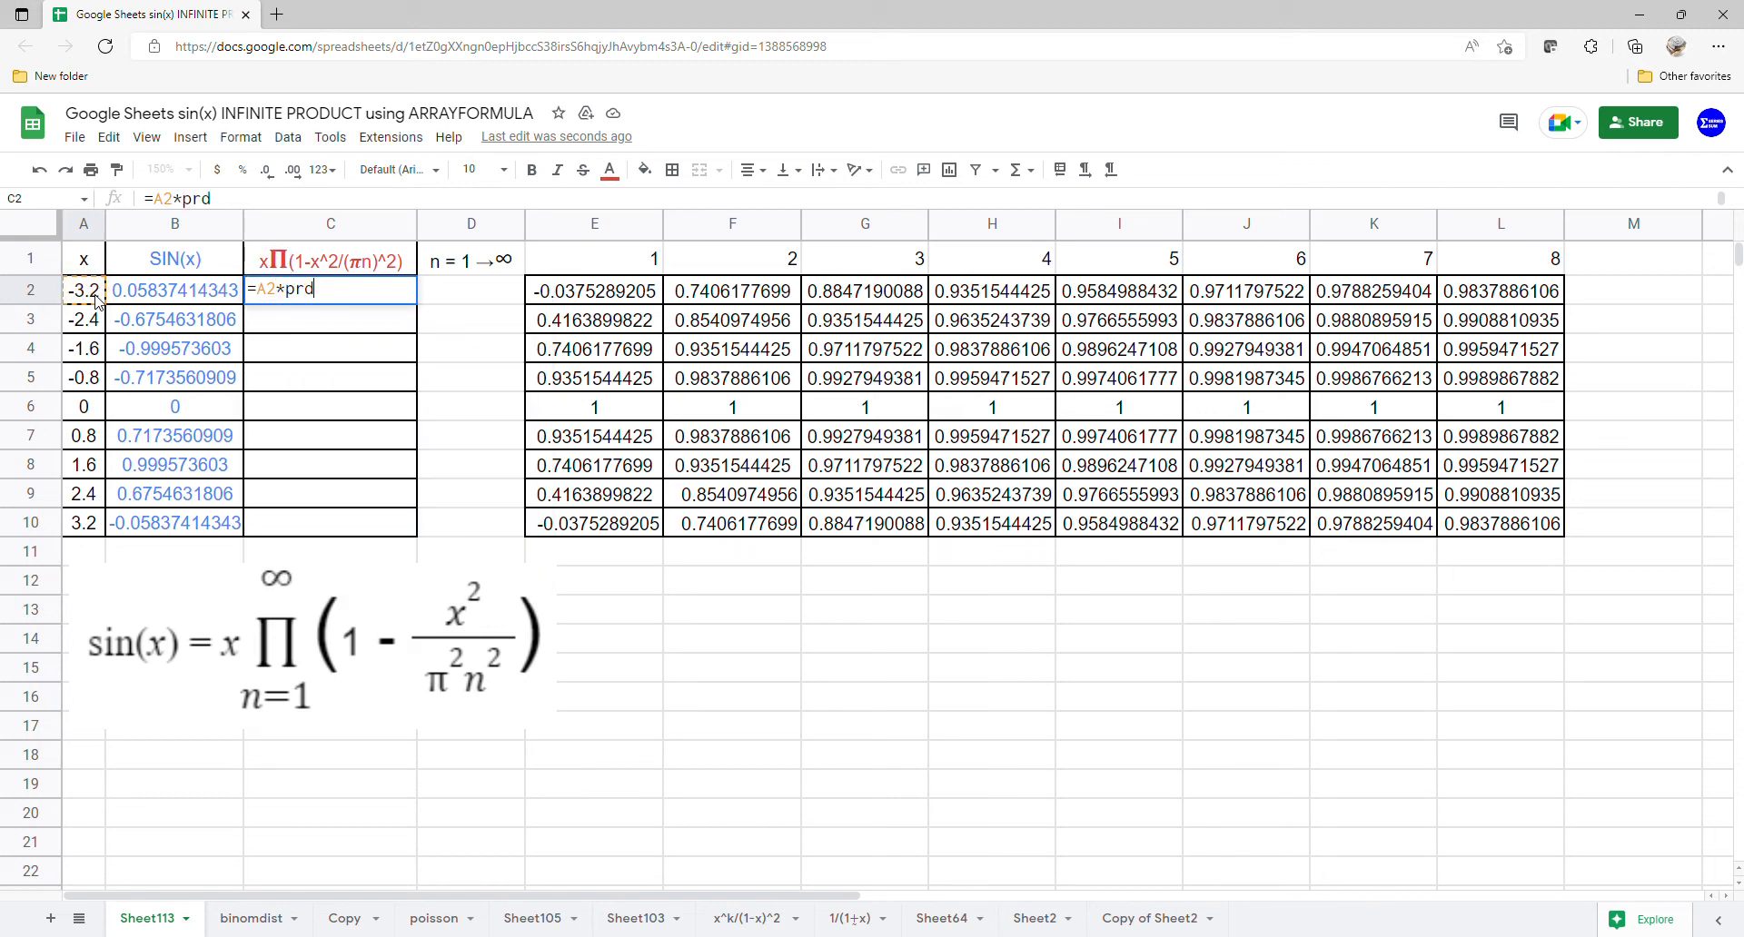
key("BackSpace")
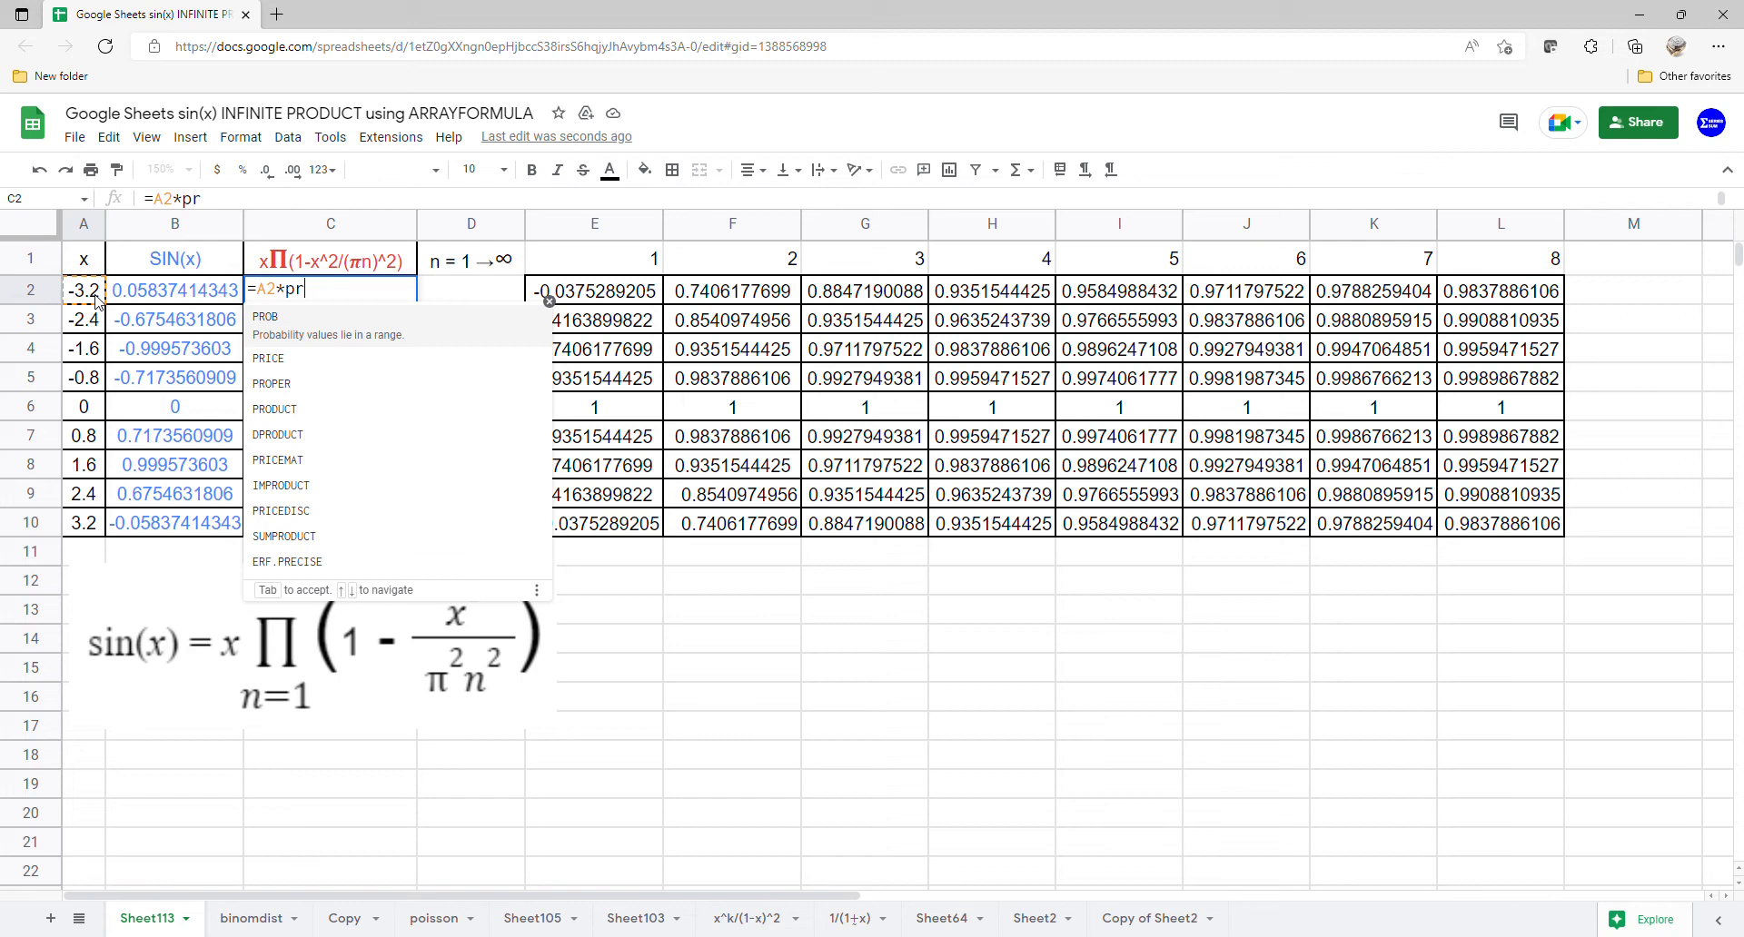
type("od")
left_click(302, 327)
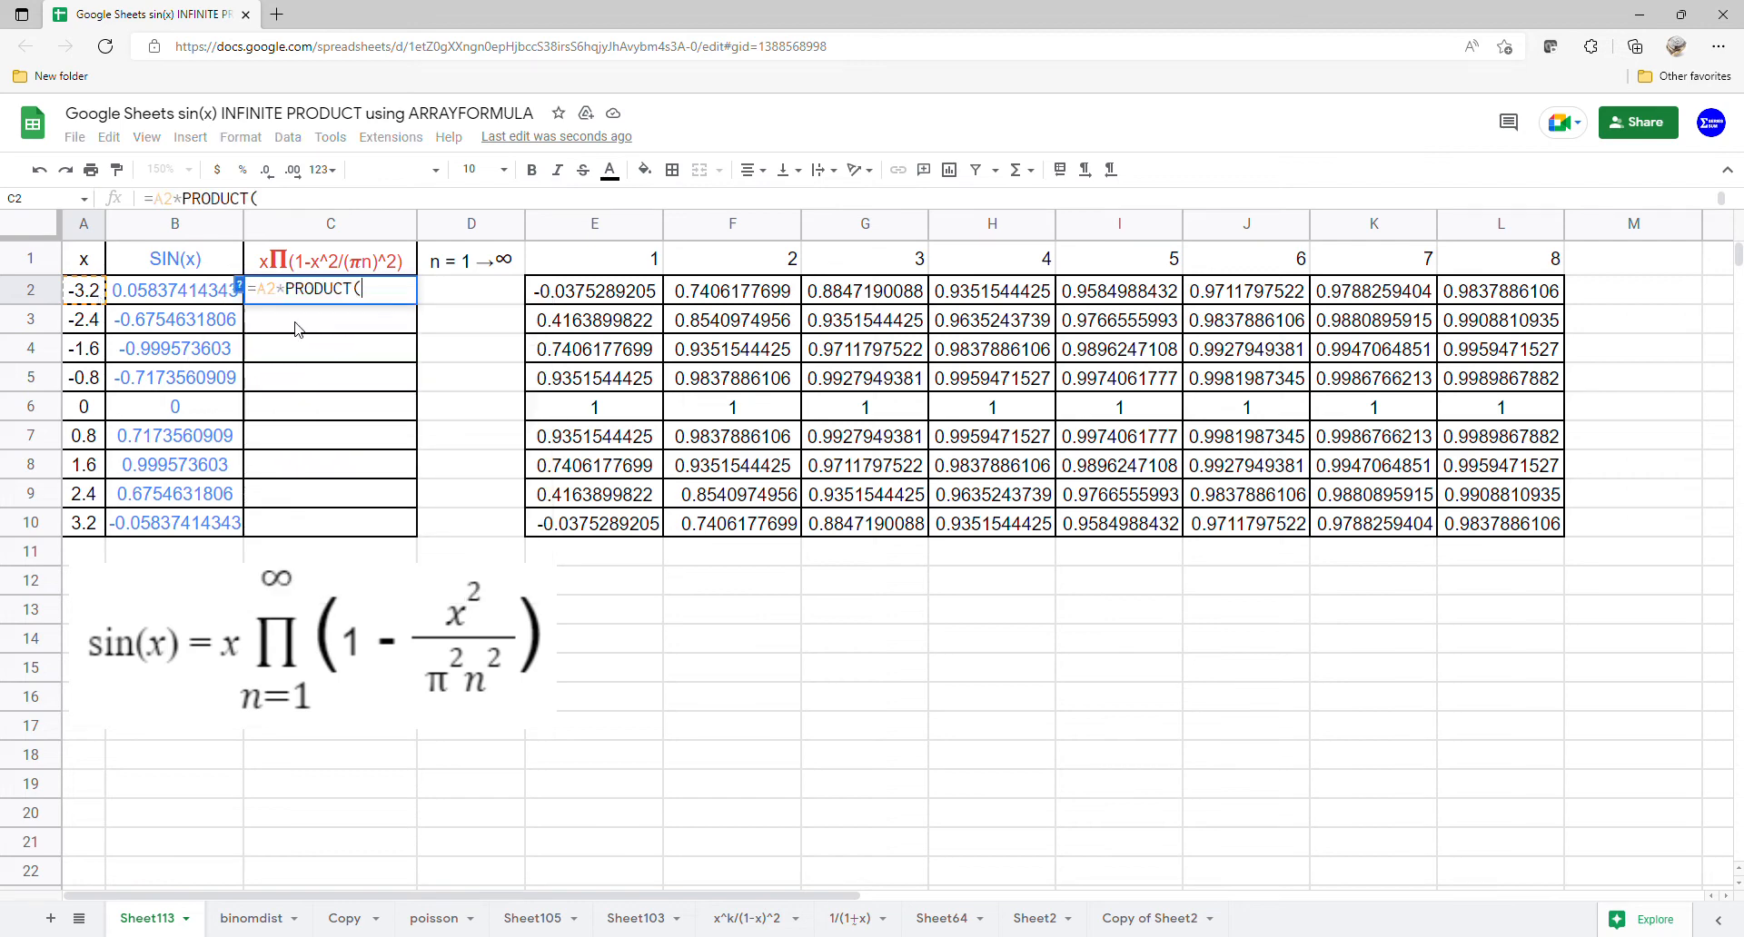
left_click_drag(627, 271, 1443, 300)
type(")")
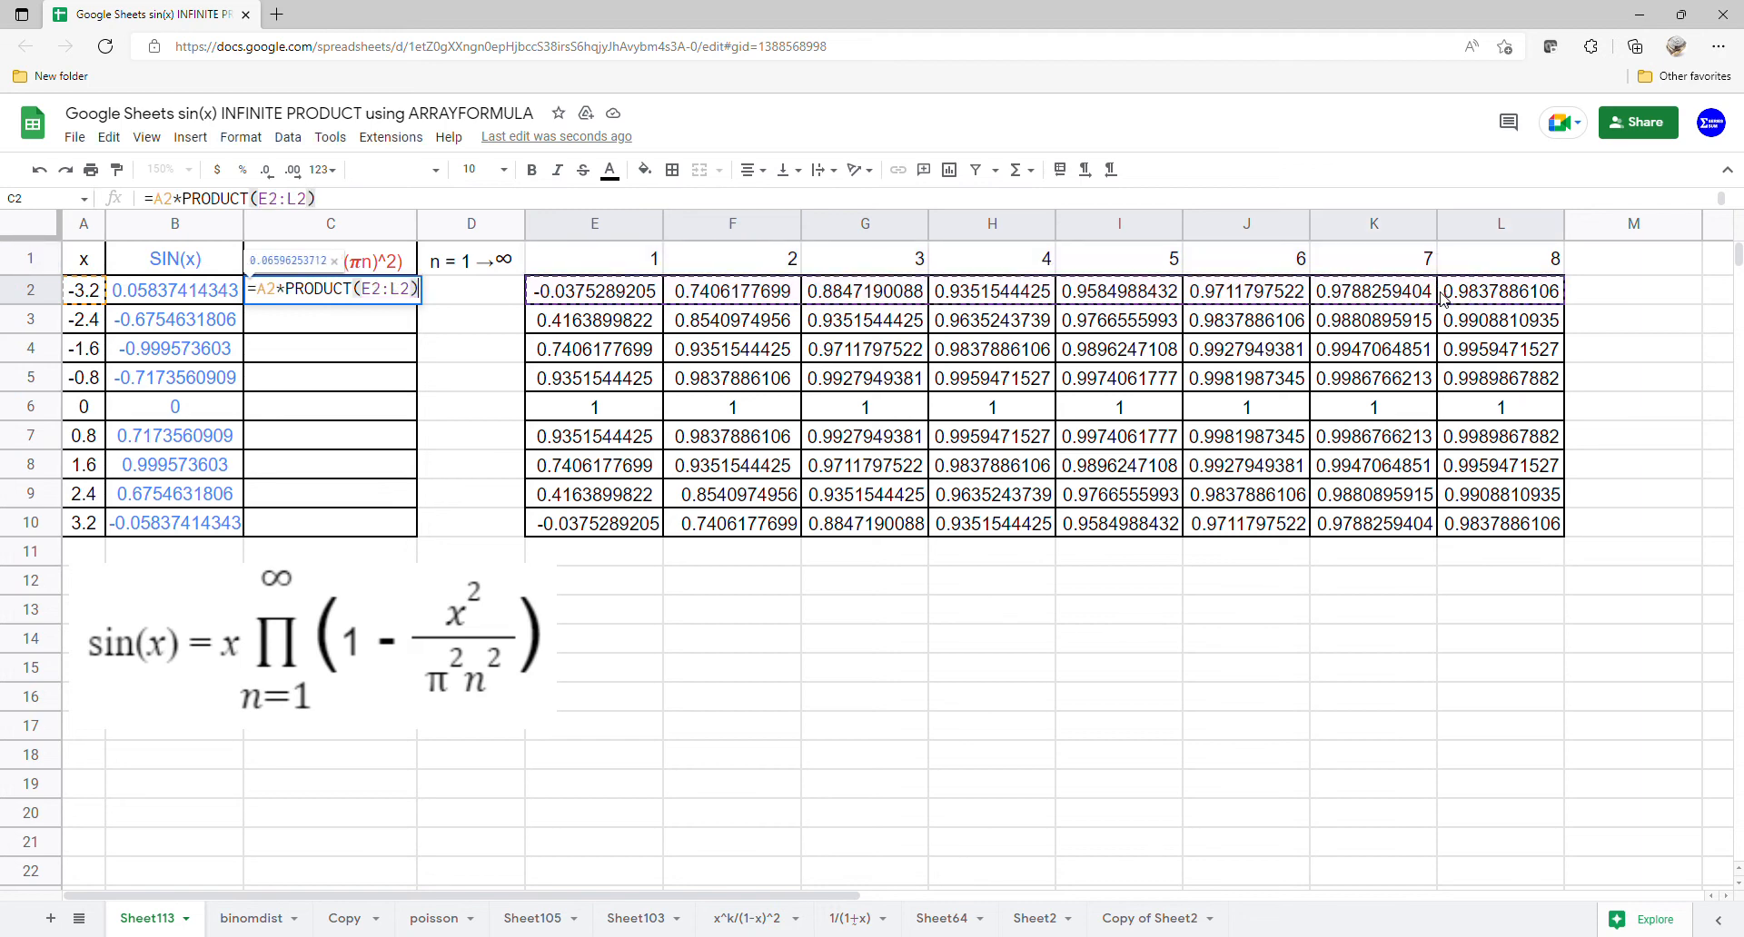
key("Return")
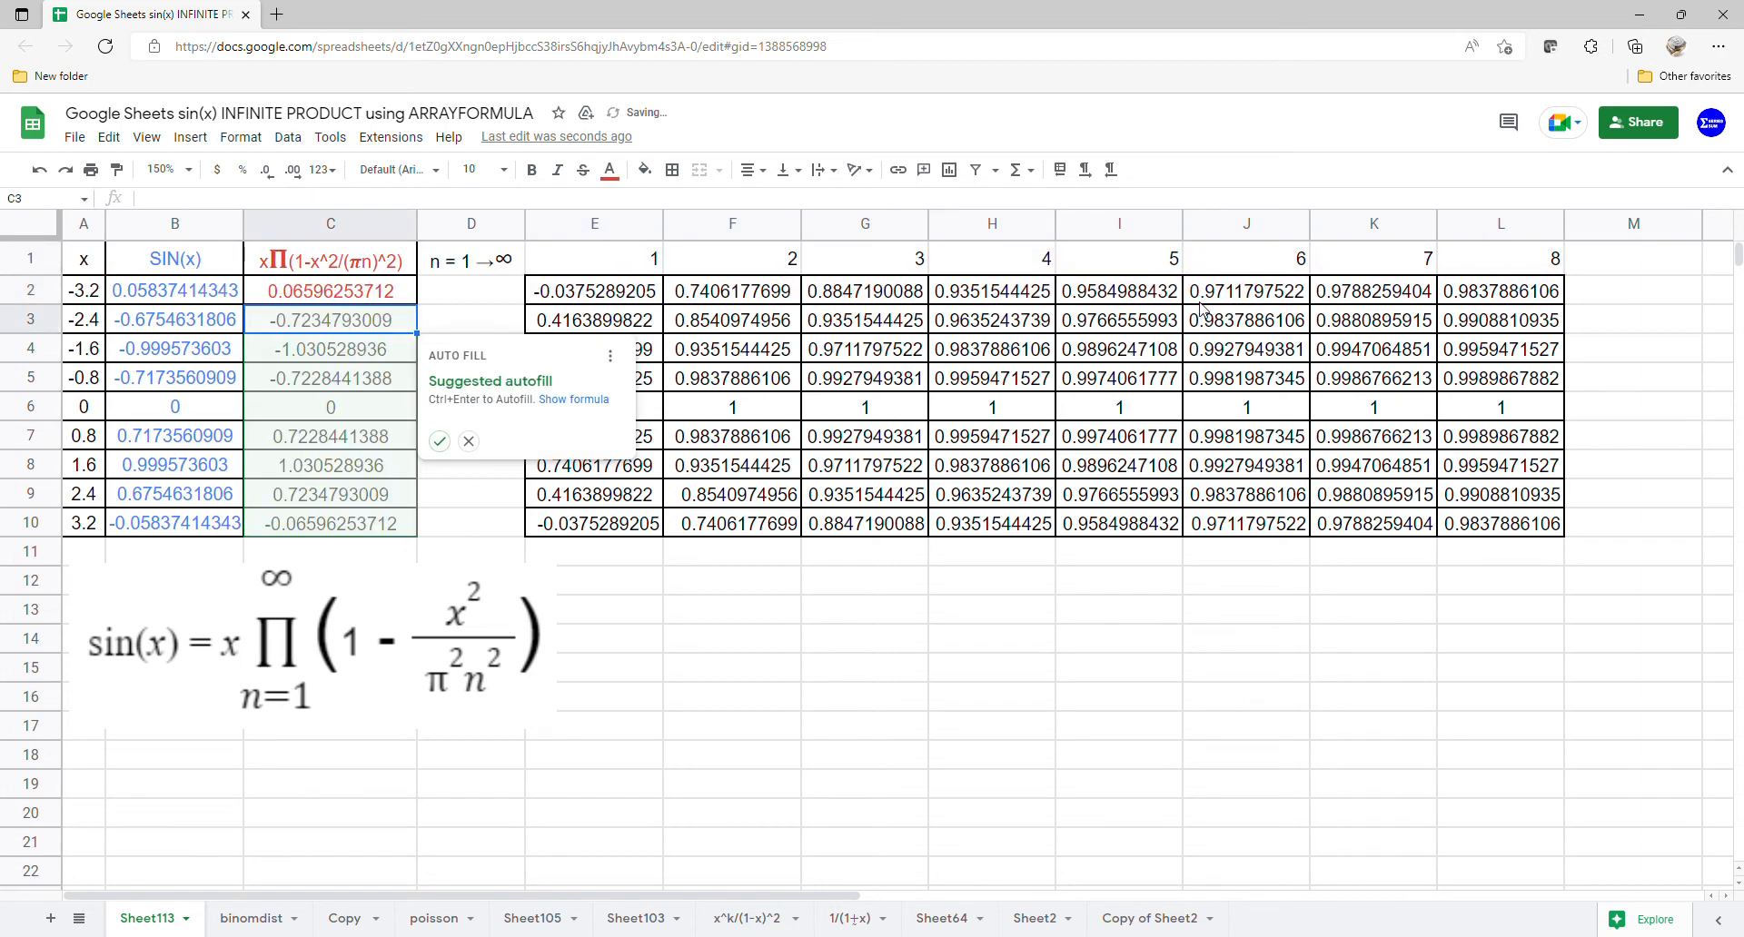
left_click(377, 295)
left_click_drag(430, 318, 418, 531)
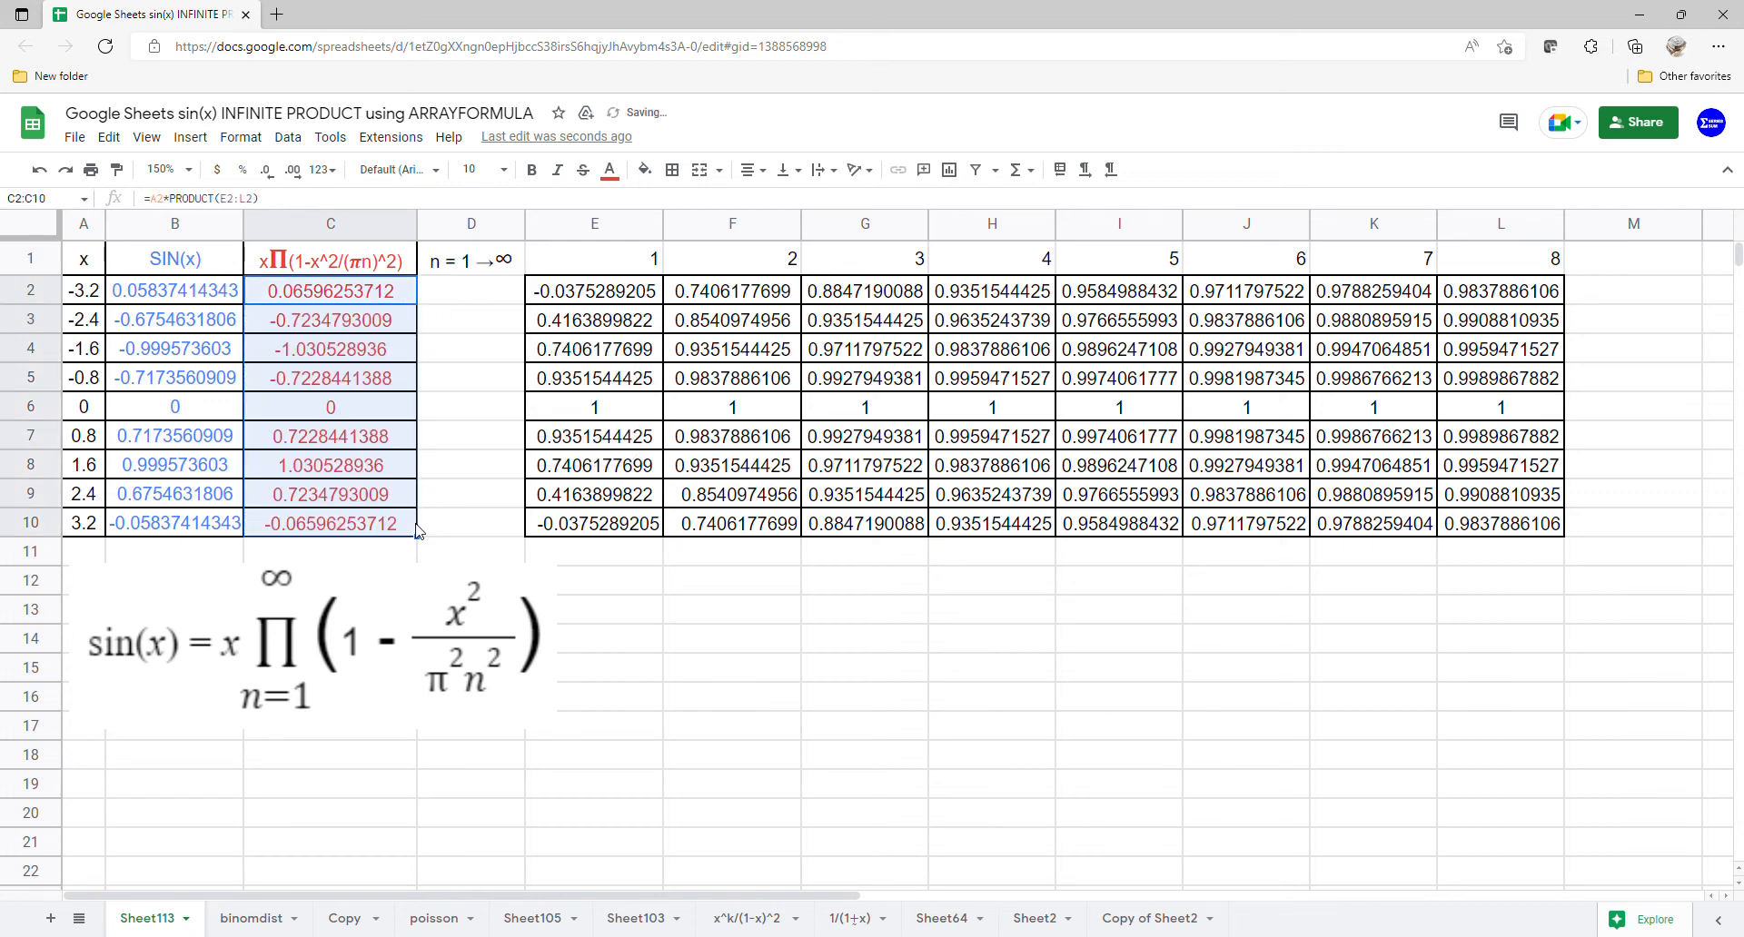
- Insert a chart from the range A1:C10
left_click_drag(91, 269, 312, 522)
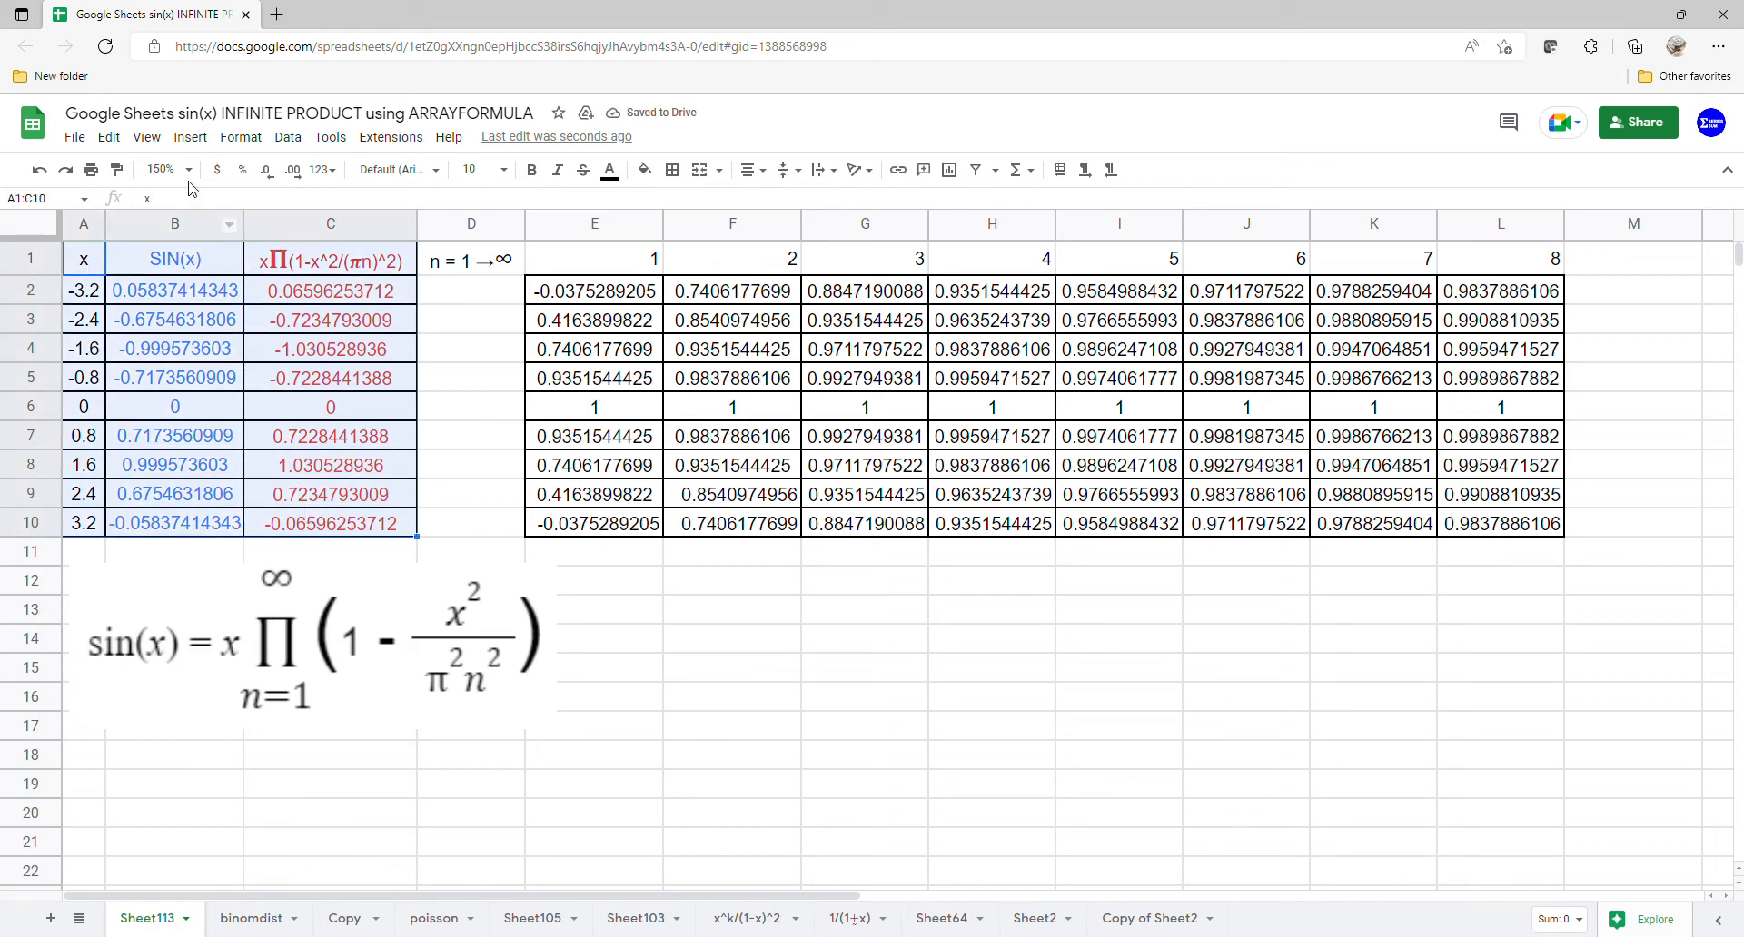
left_click(190, 137)
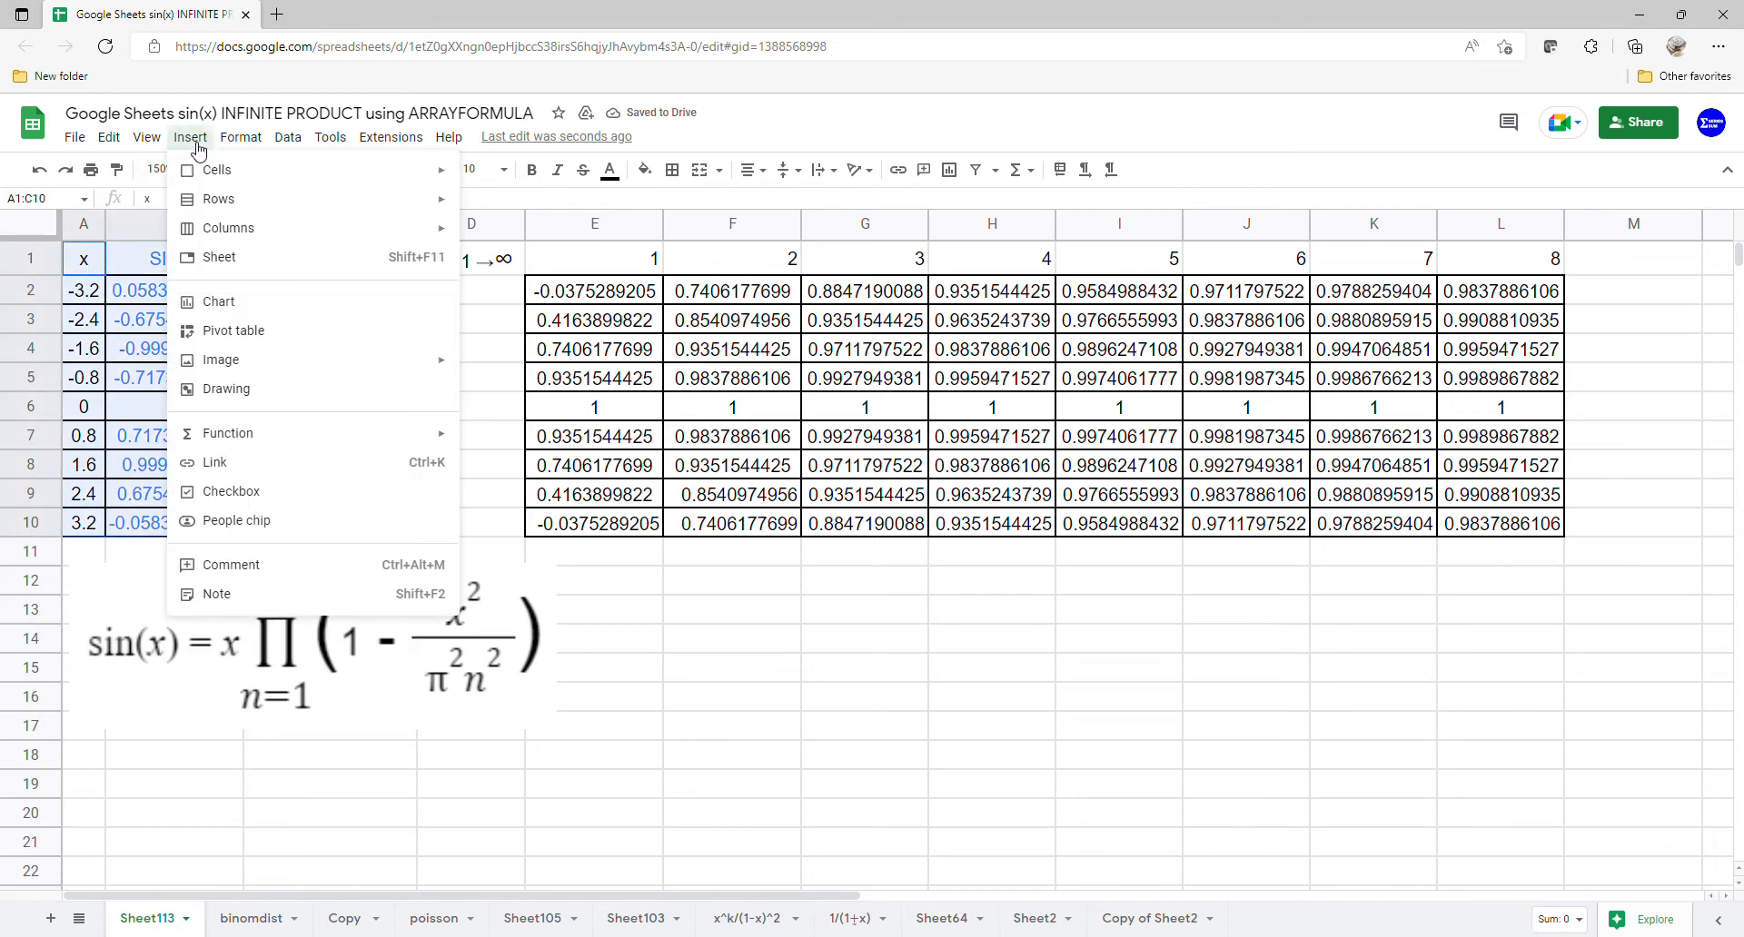
left_click(219, 302)
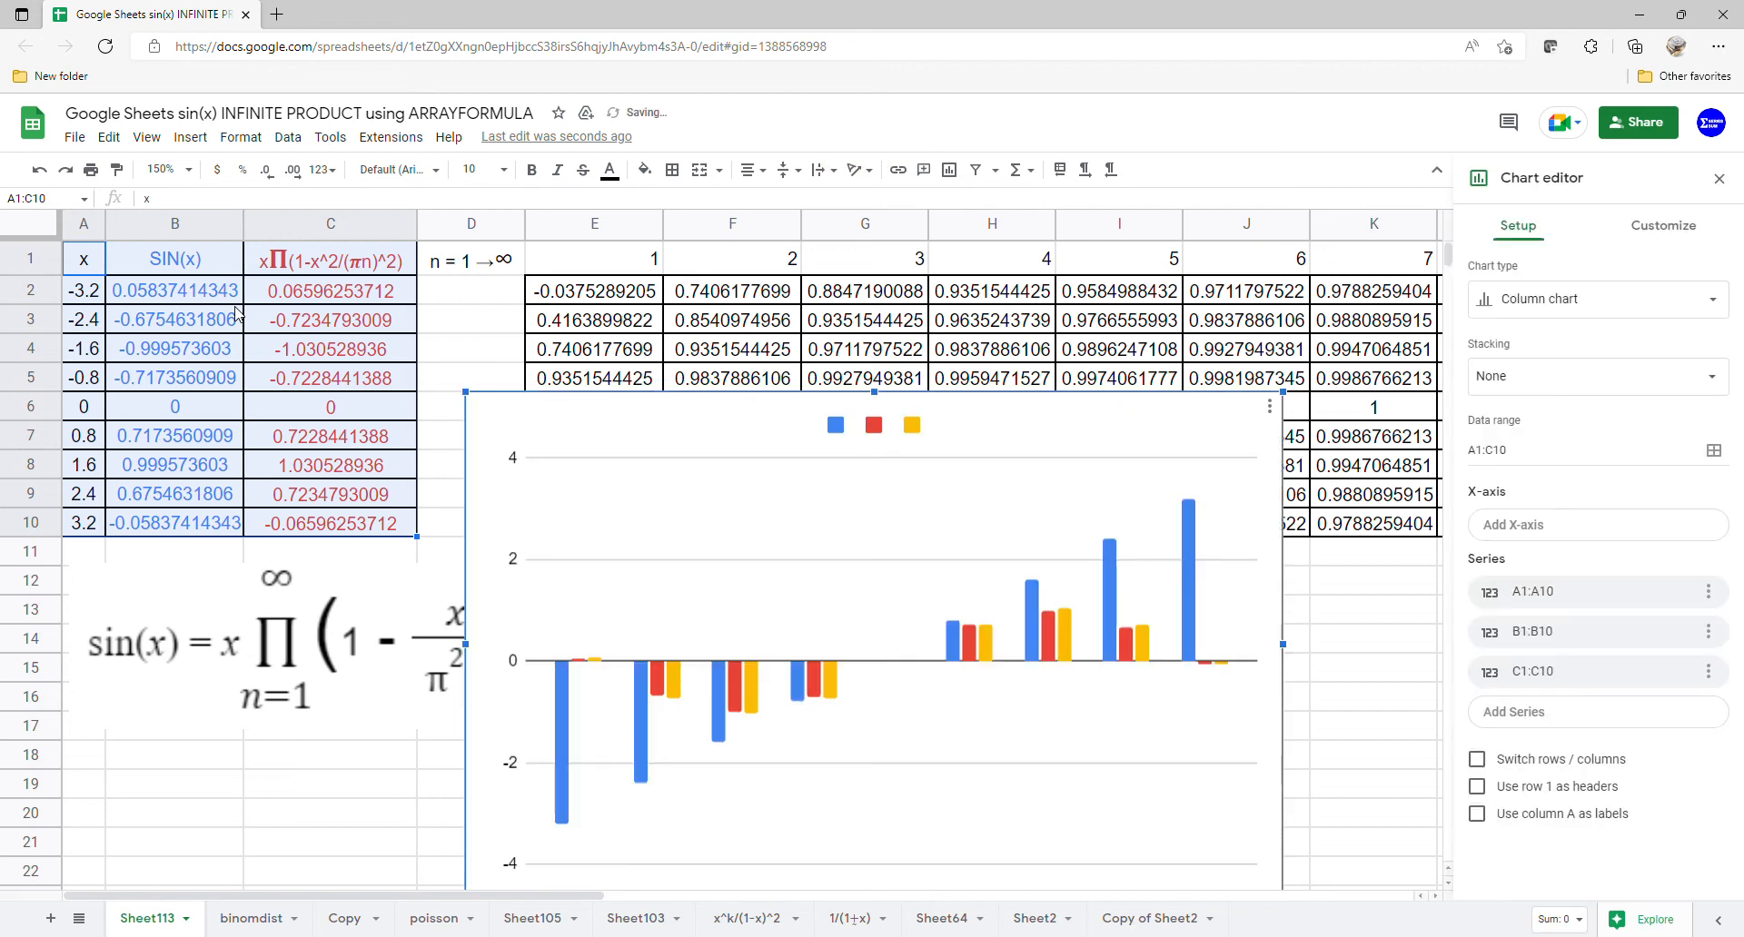
- Change the chart to a scatter chart, using row 1 as headers and column A as labels
left_click(1613, 305)
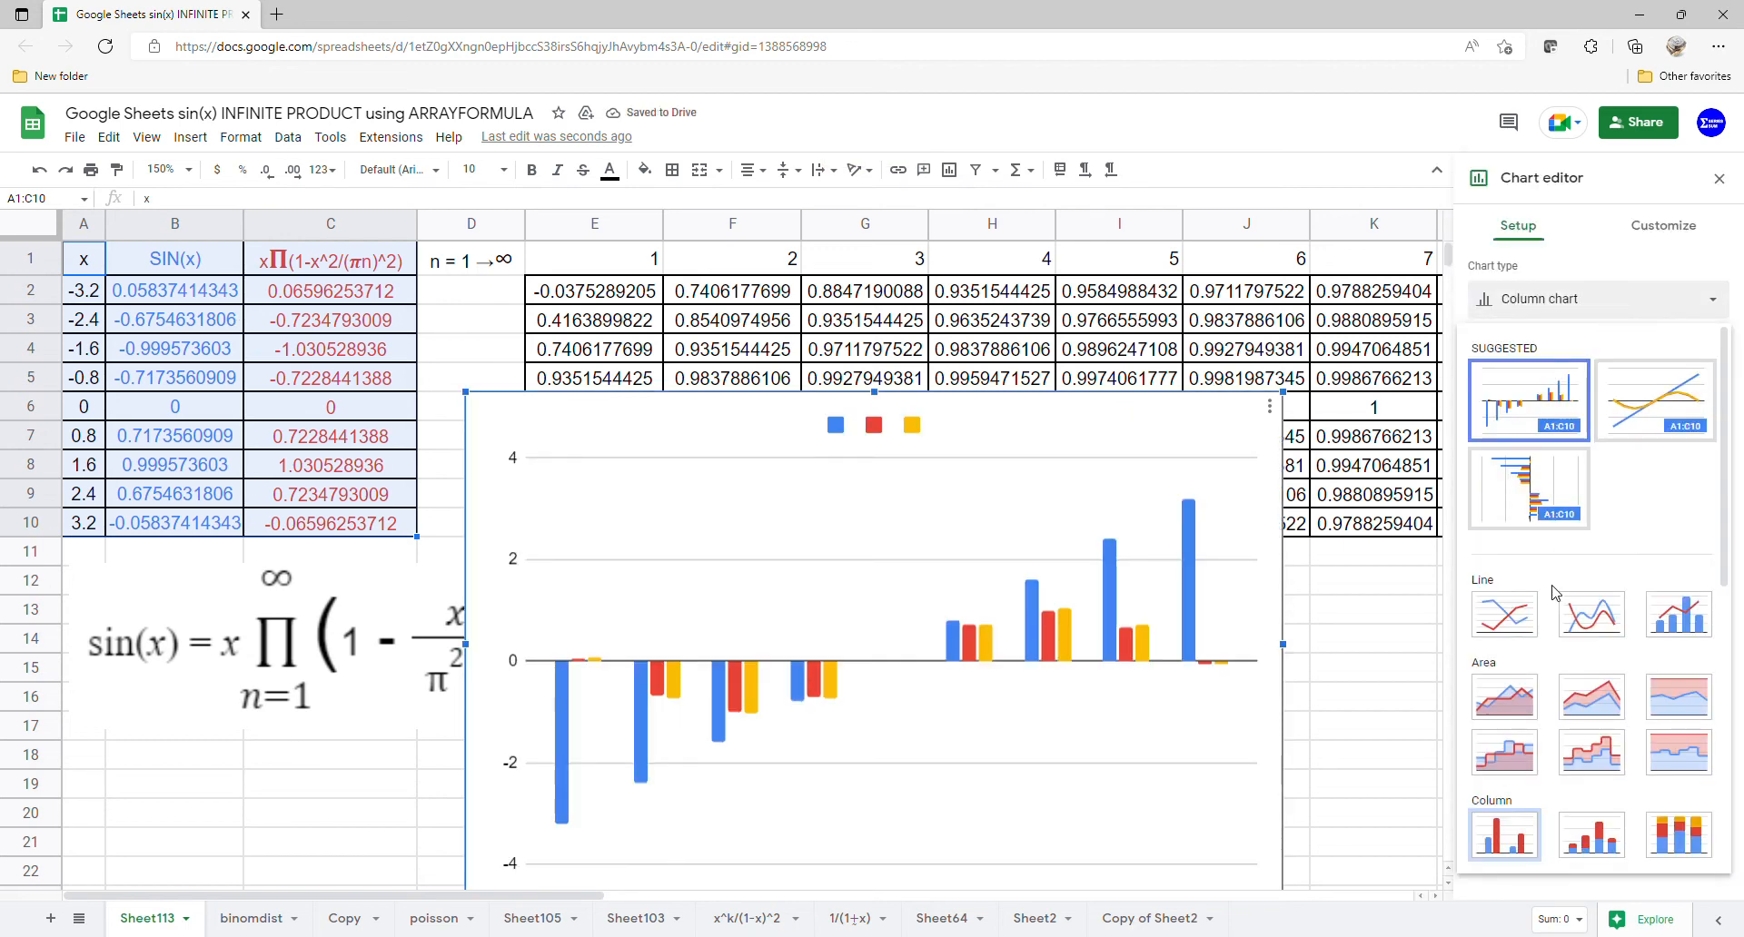
scroll(1549, 611, "down", 5)
left_click(1533, 765)
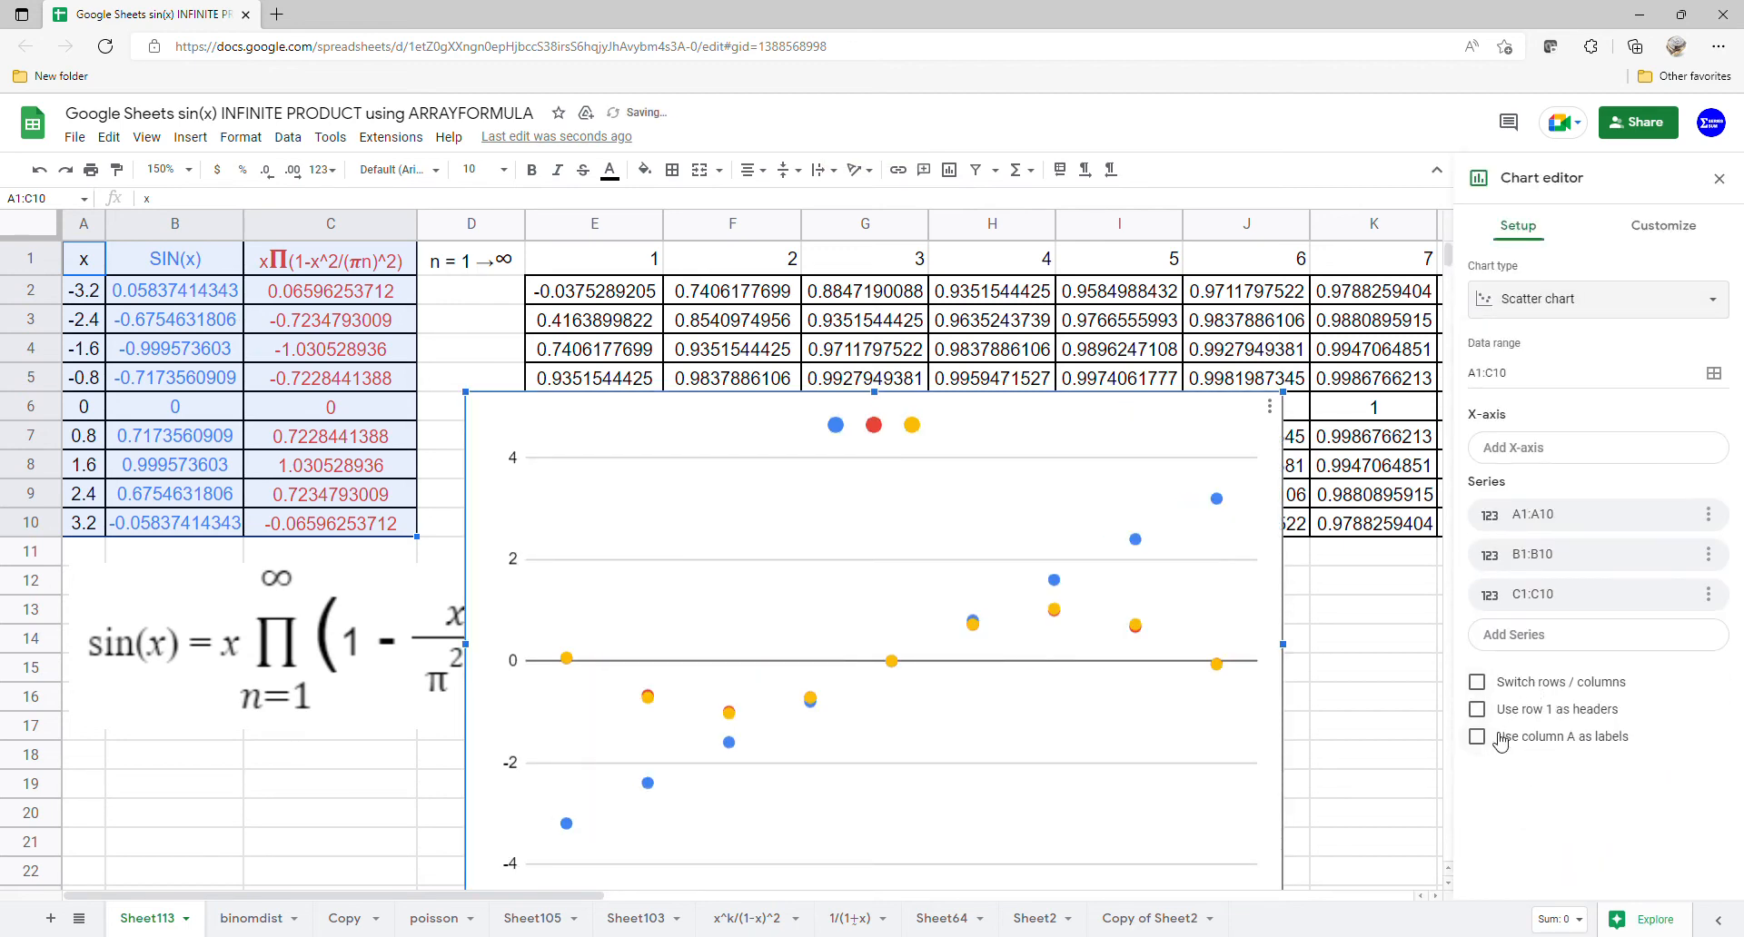
left_click(1498, 745)
left_click(1476, 721)
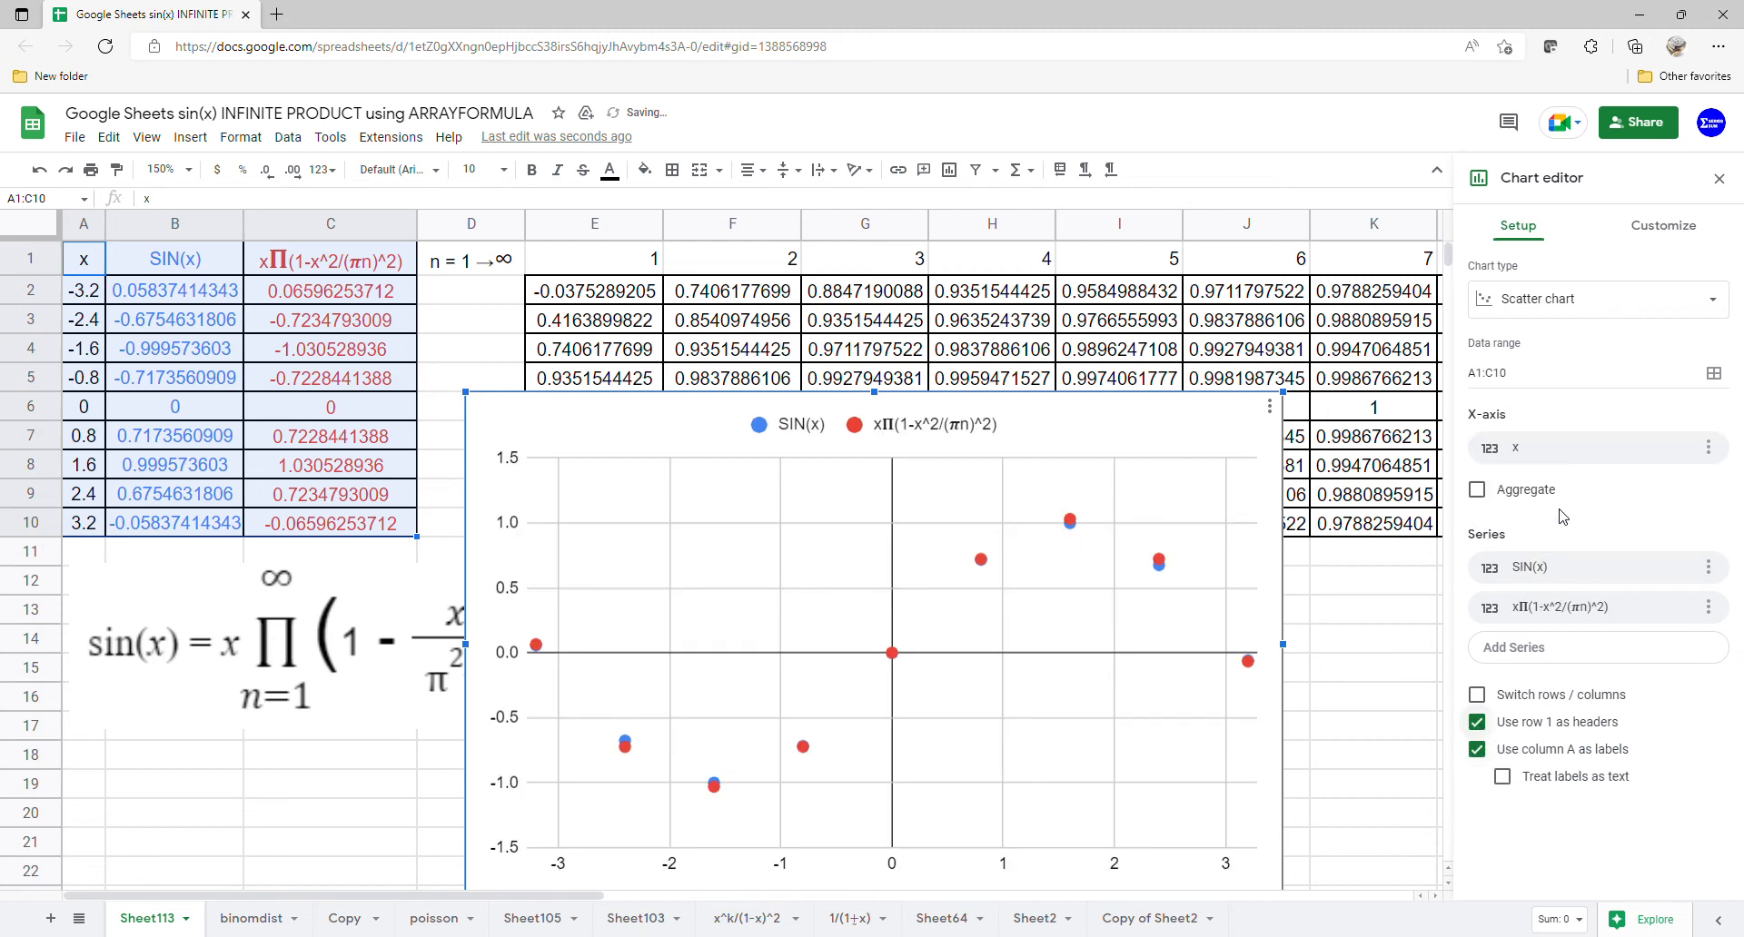
- Add a trendline to all series of the chart
left_click(1635, 227)
left_click(1534, 382)
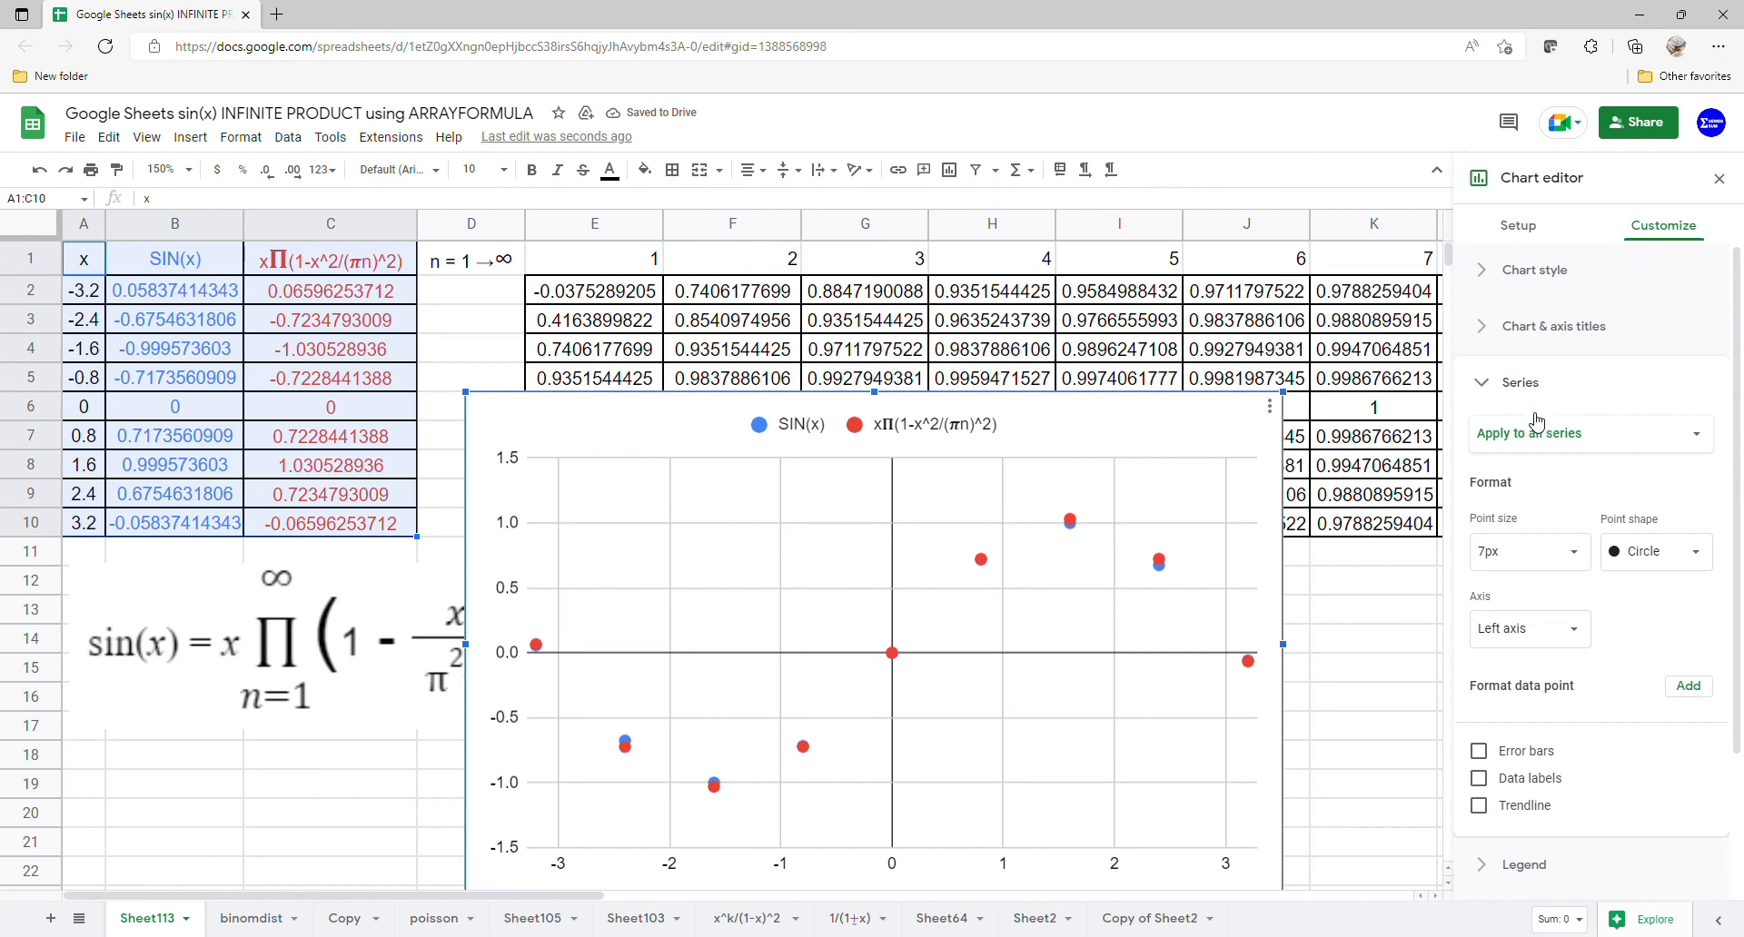
scroll(1534, 572, "down", 1)
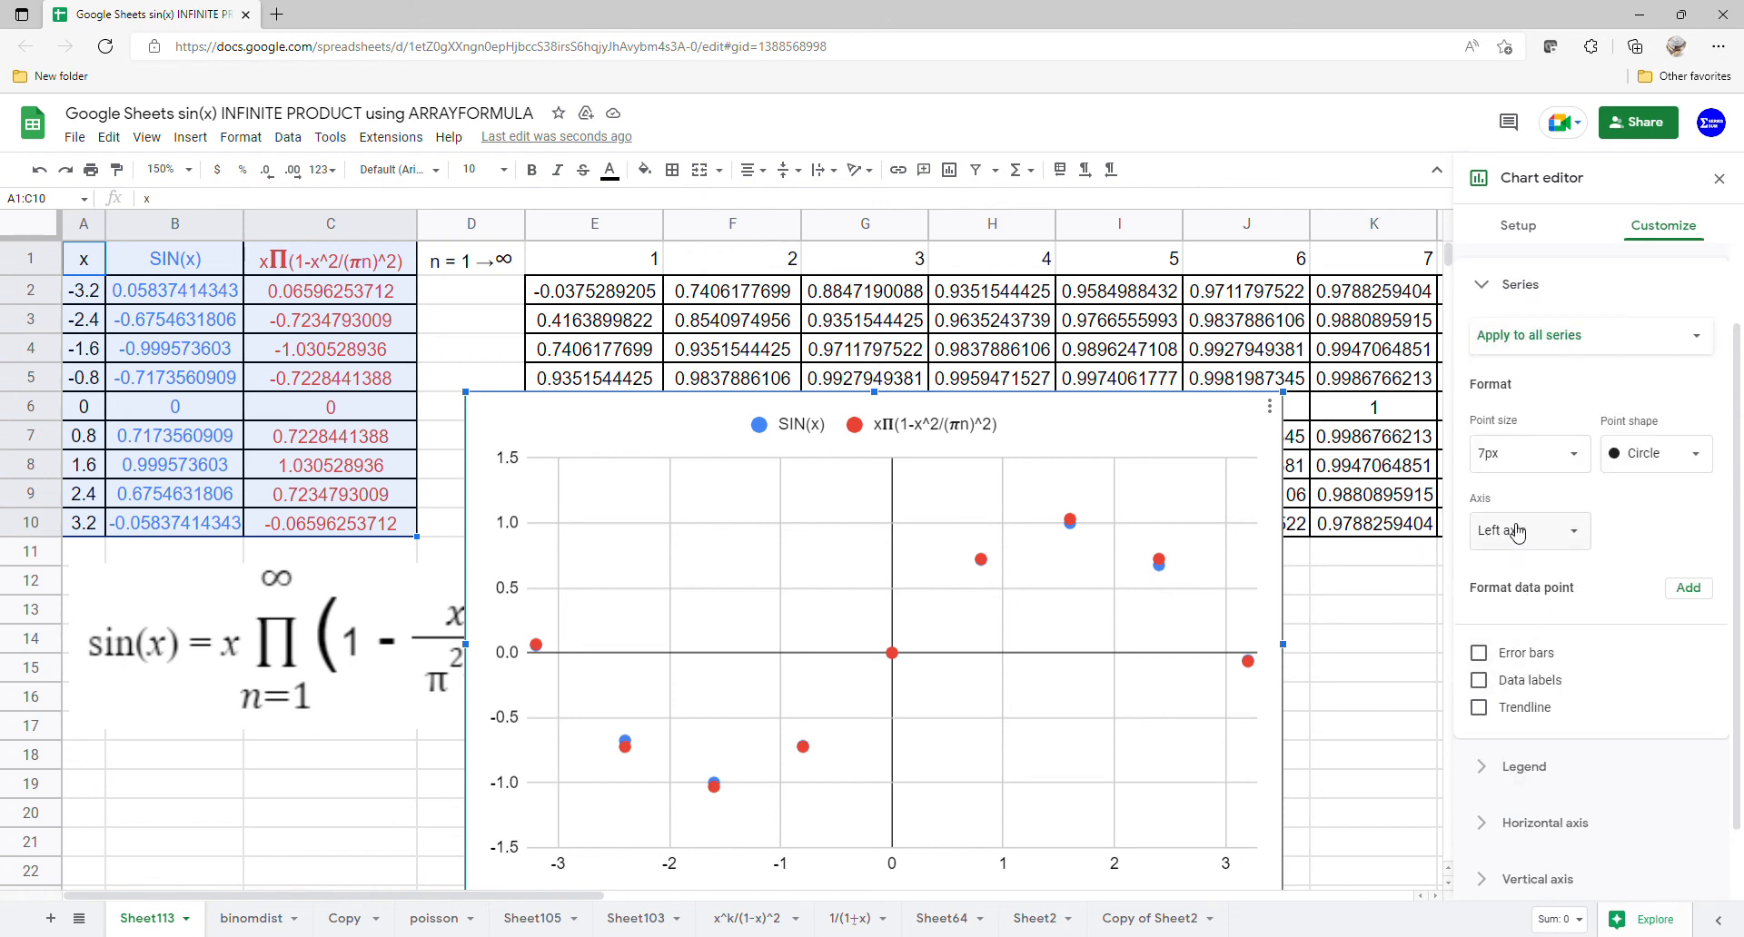
left_click(1506, 705)
- Set the trendline type to Polynomial with a polynomial degree of 8
scroll(1603, 554, "down", 3)
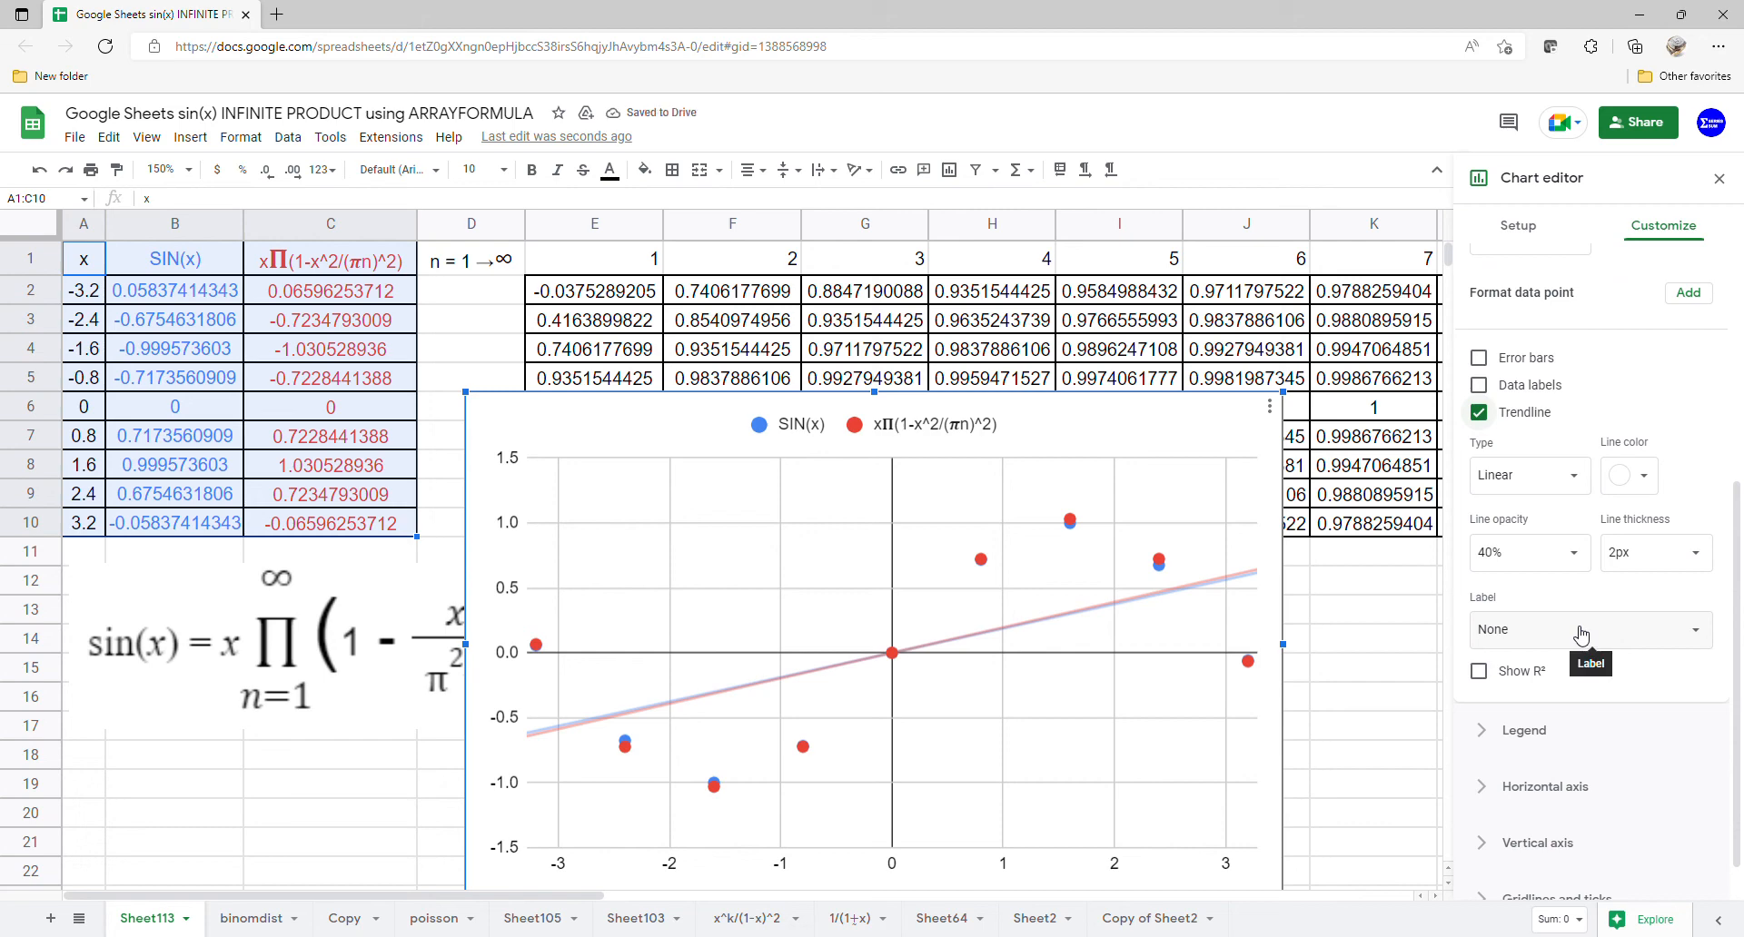
left_click(1583, 481)
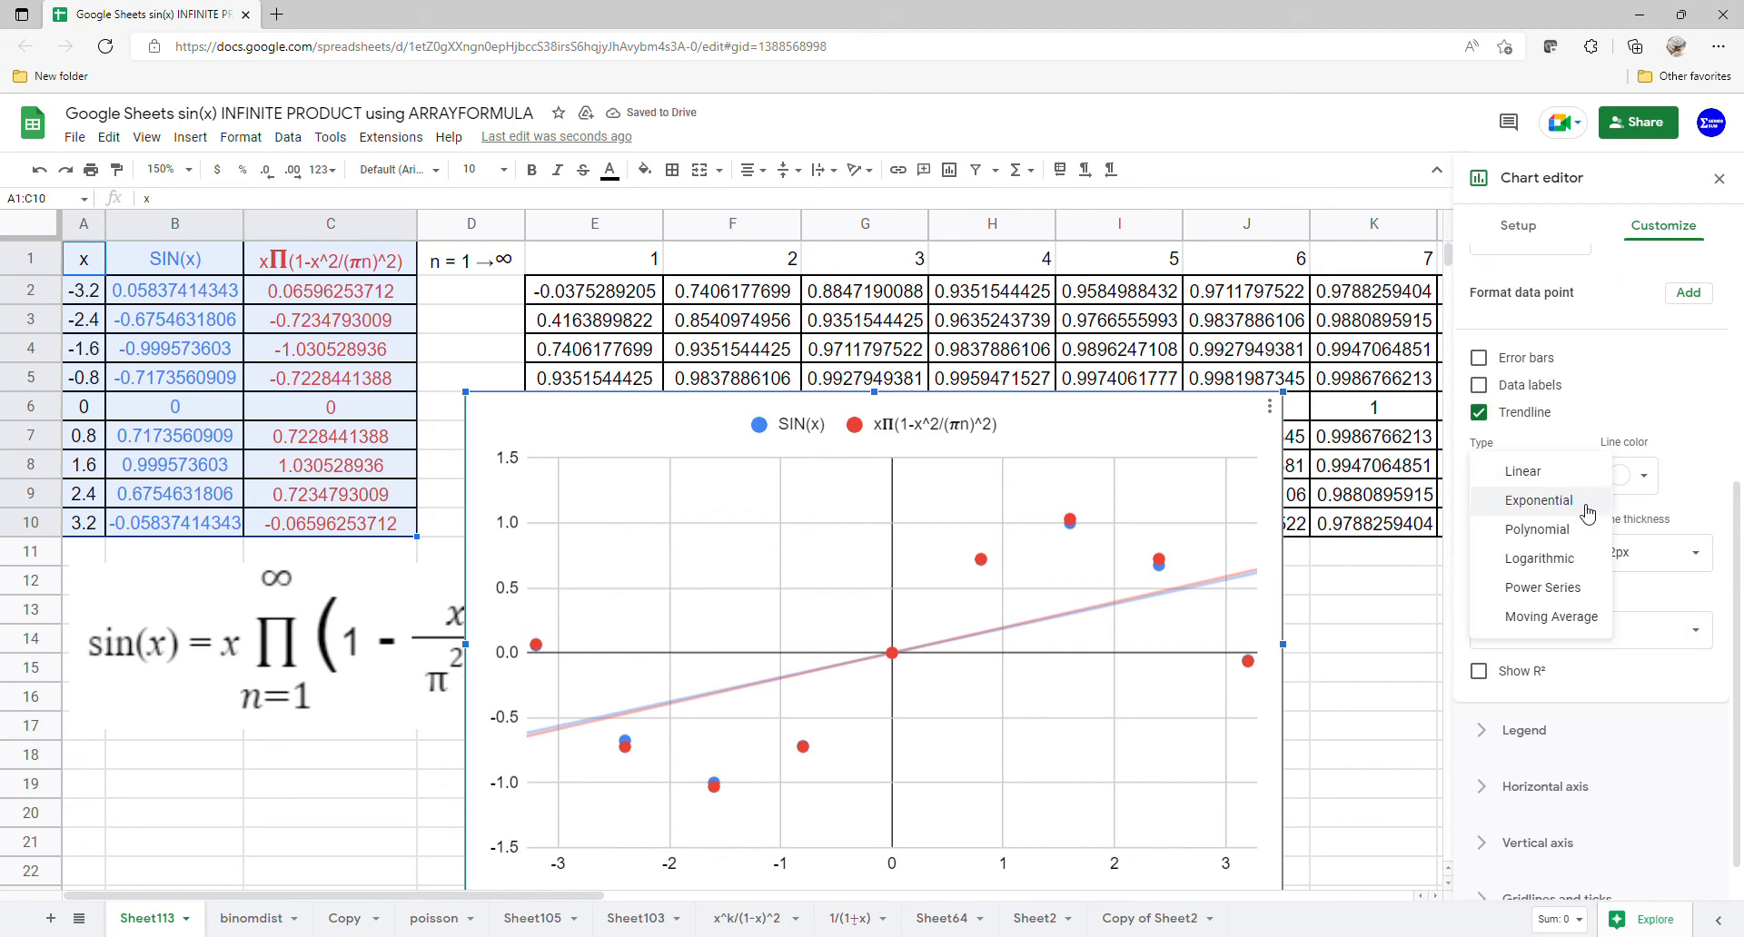
left_click(1576, 532)
left_click(1576, 547)
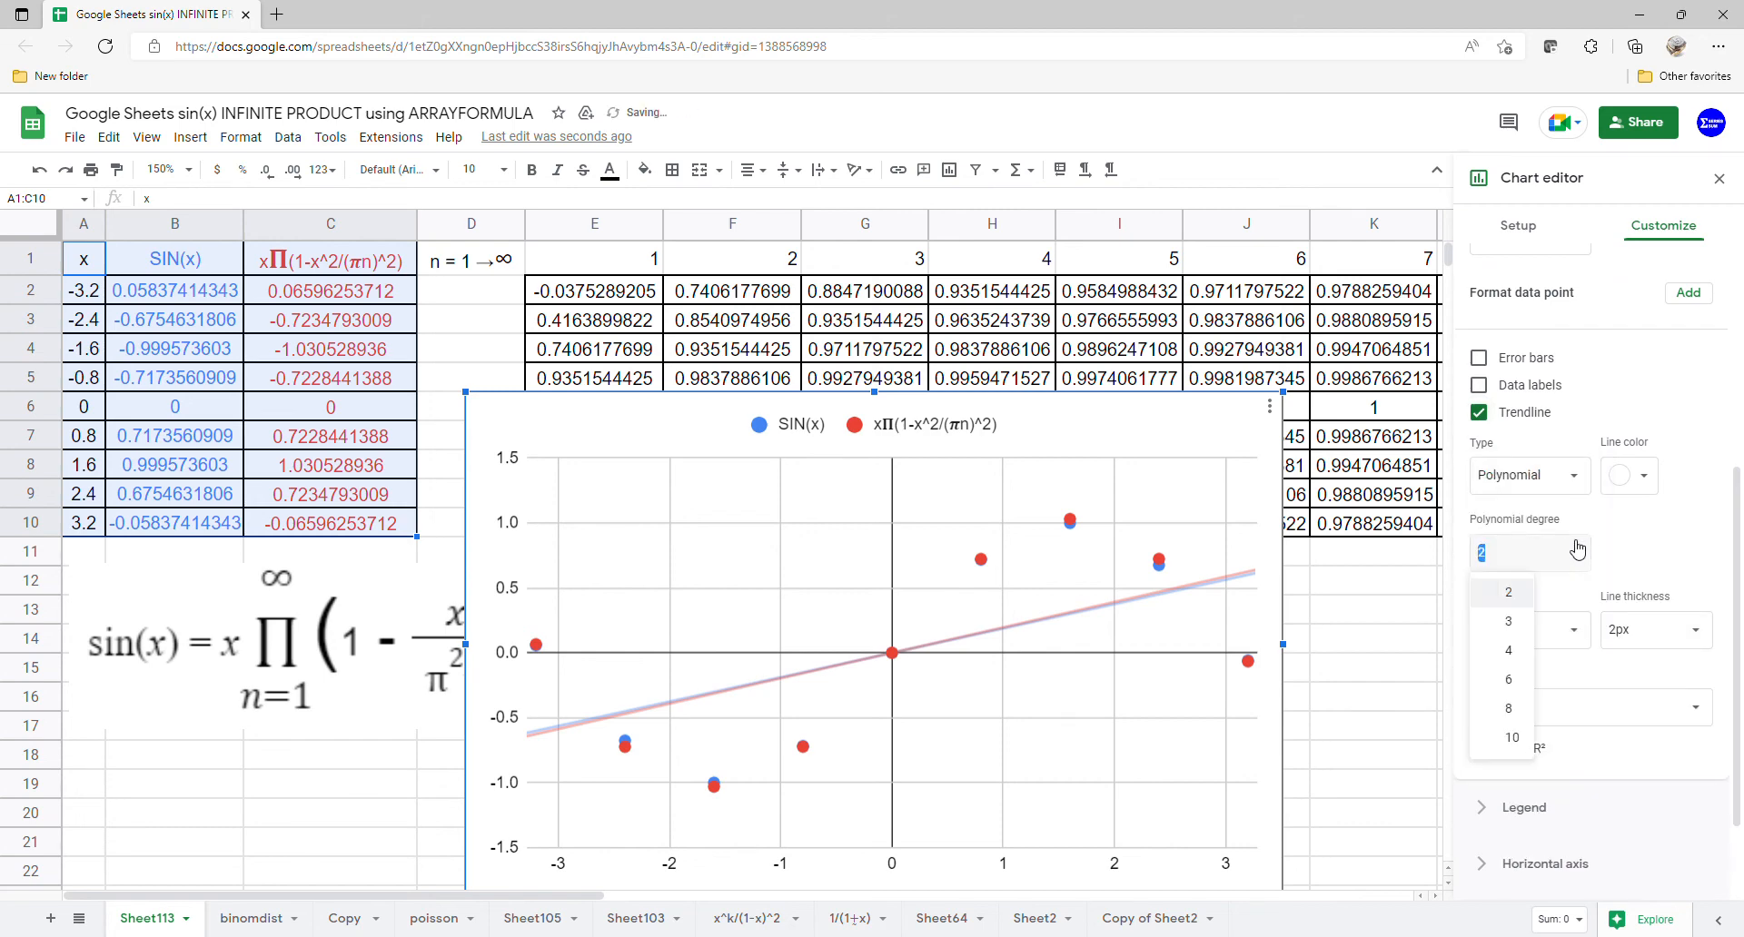
left_click(1508, 709)
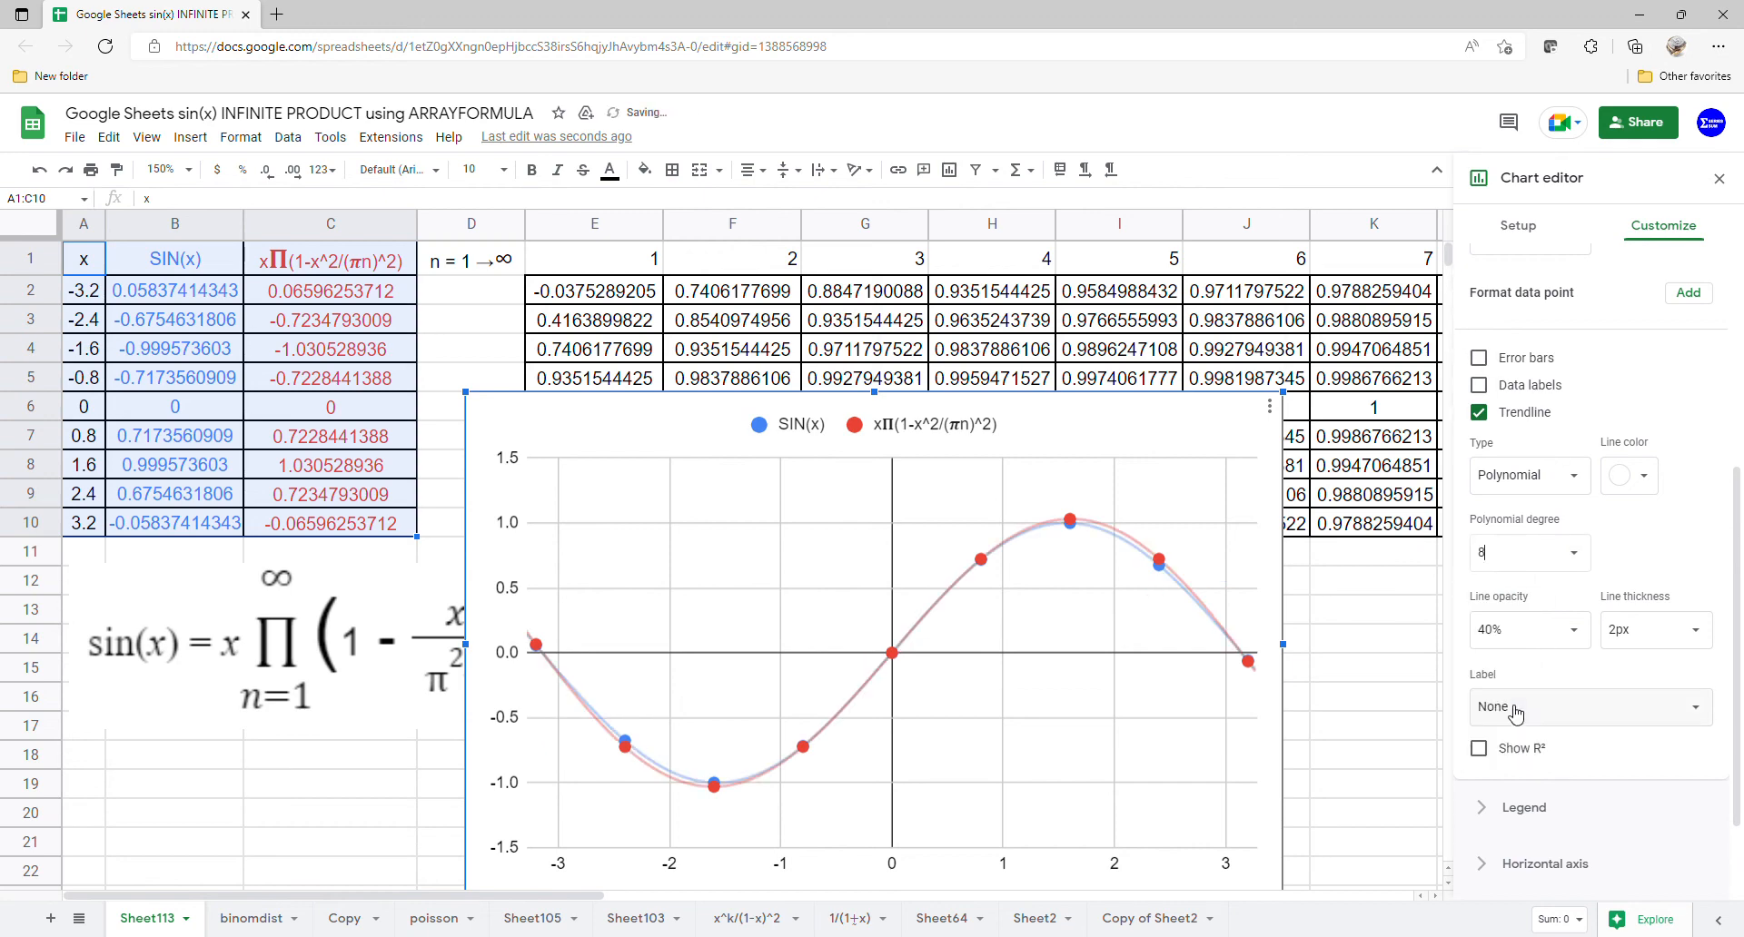
- Label the trendlines with their equations and close the chart editor
left_click(1664, 718)
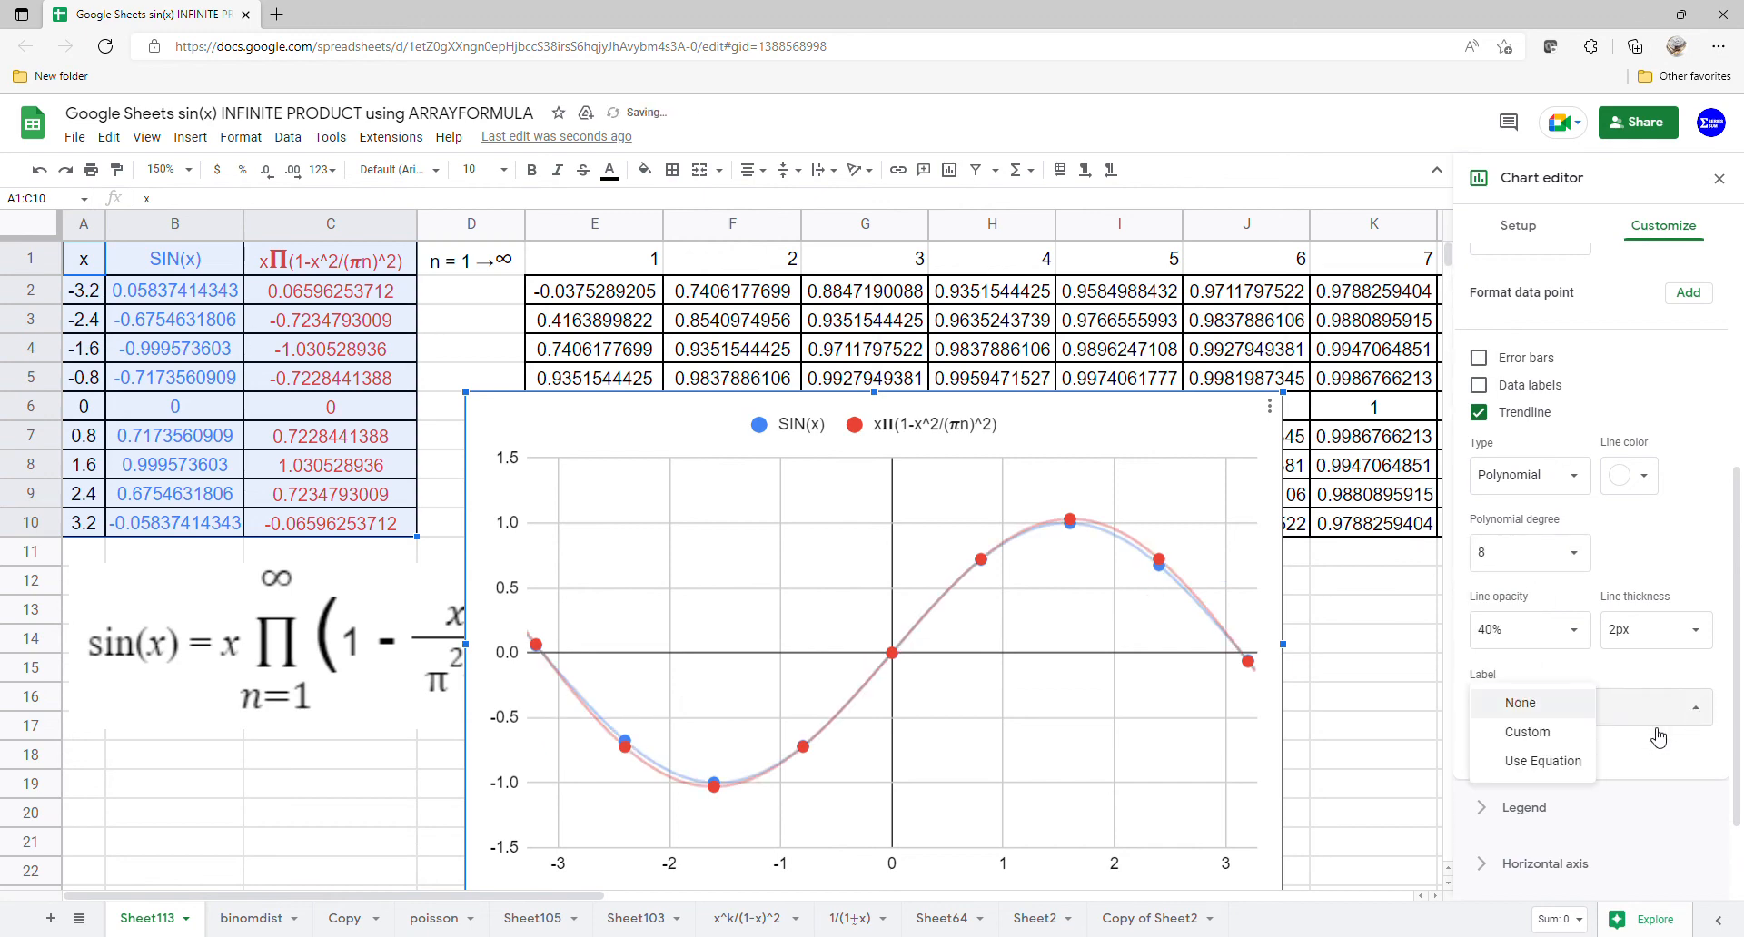
left_click(1558, 761)
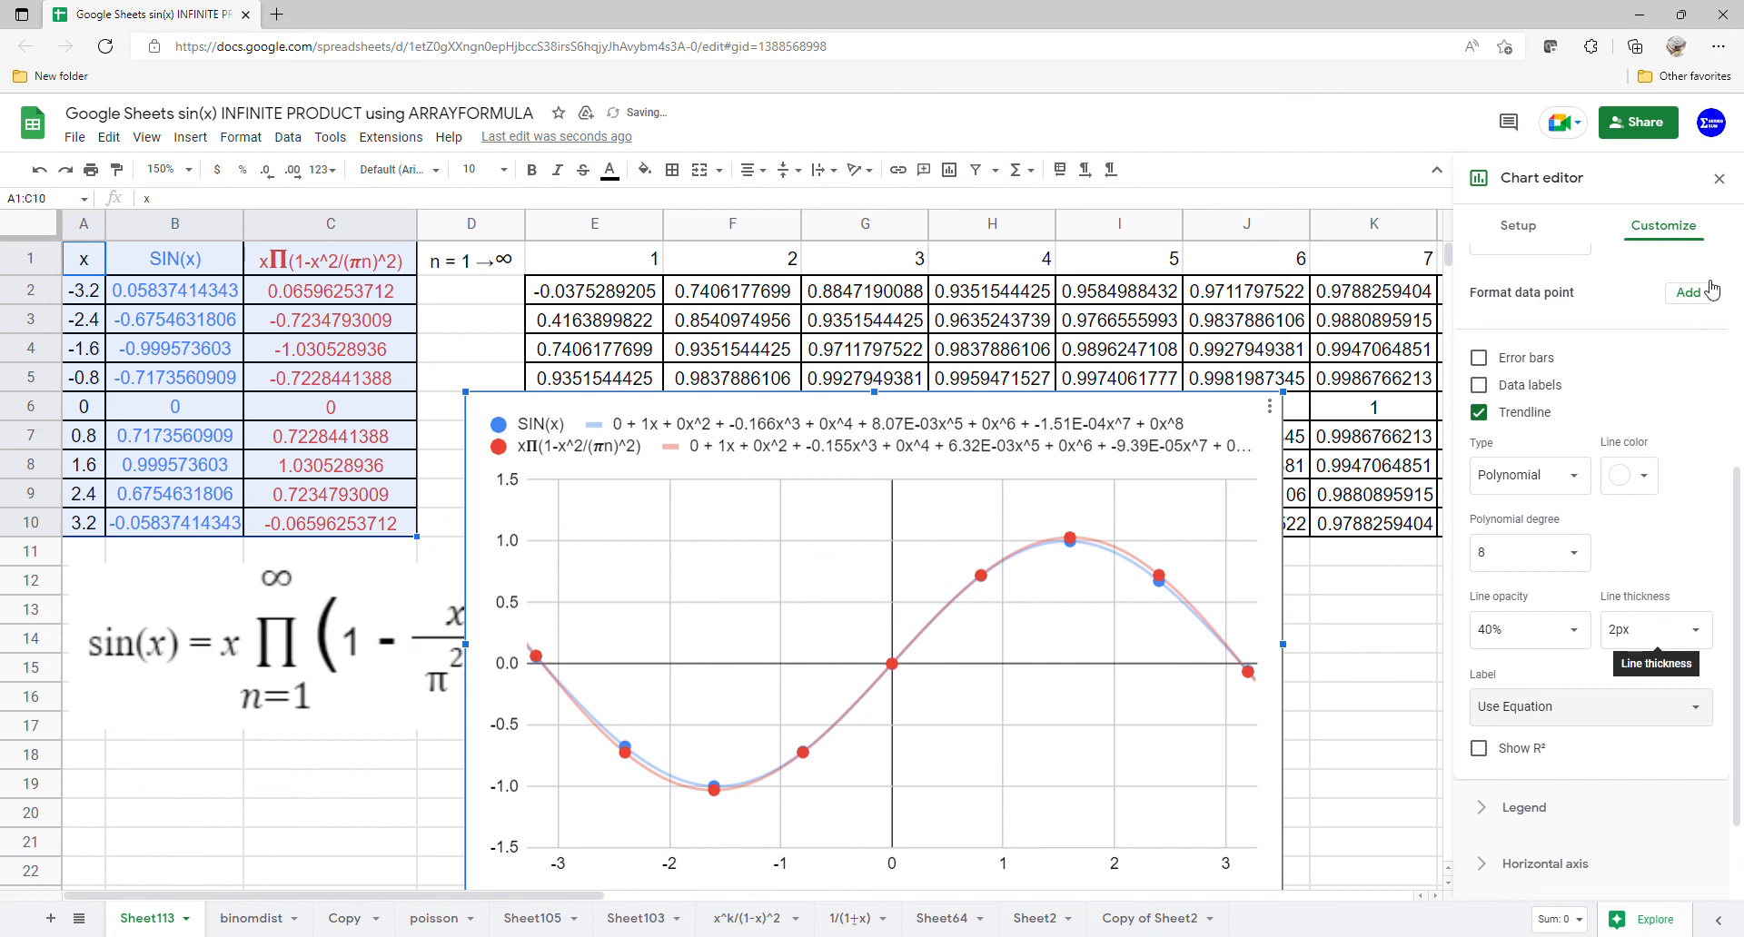
left_click(1716, 184)
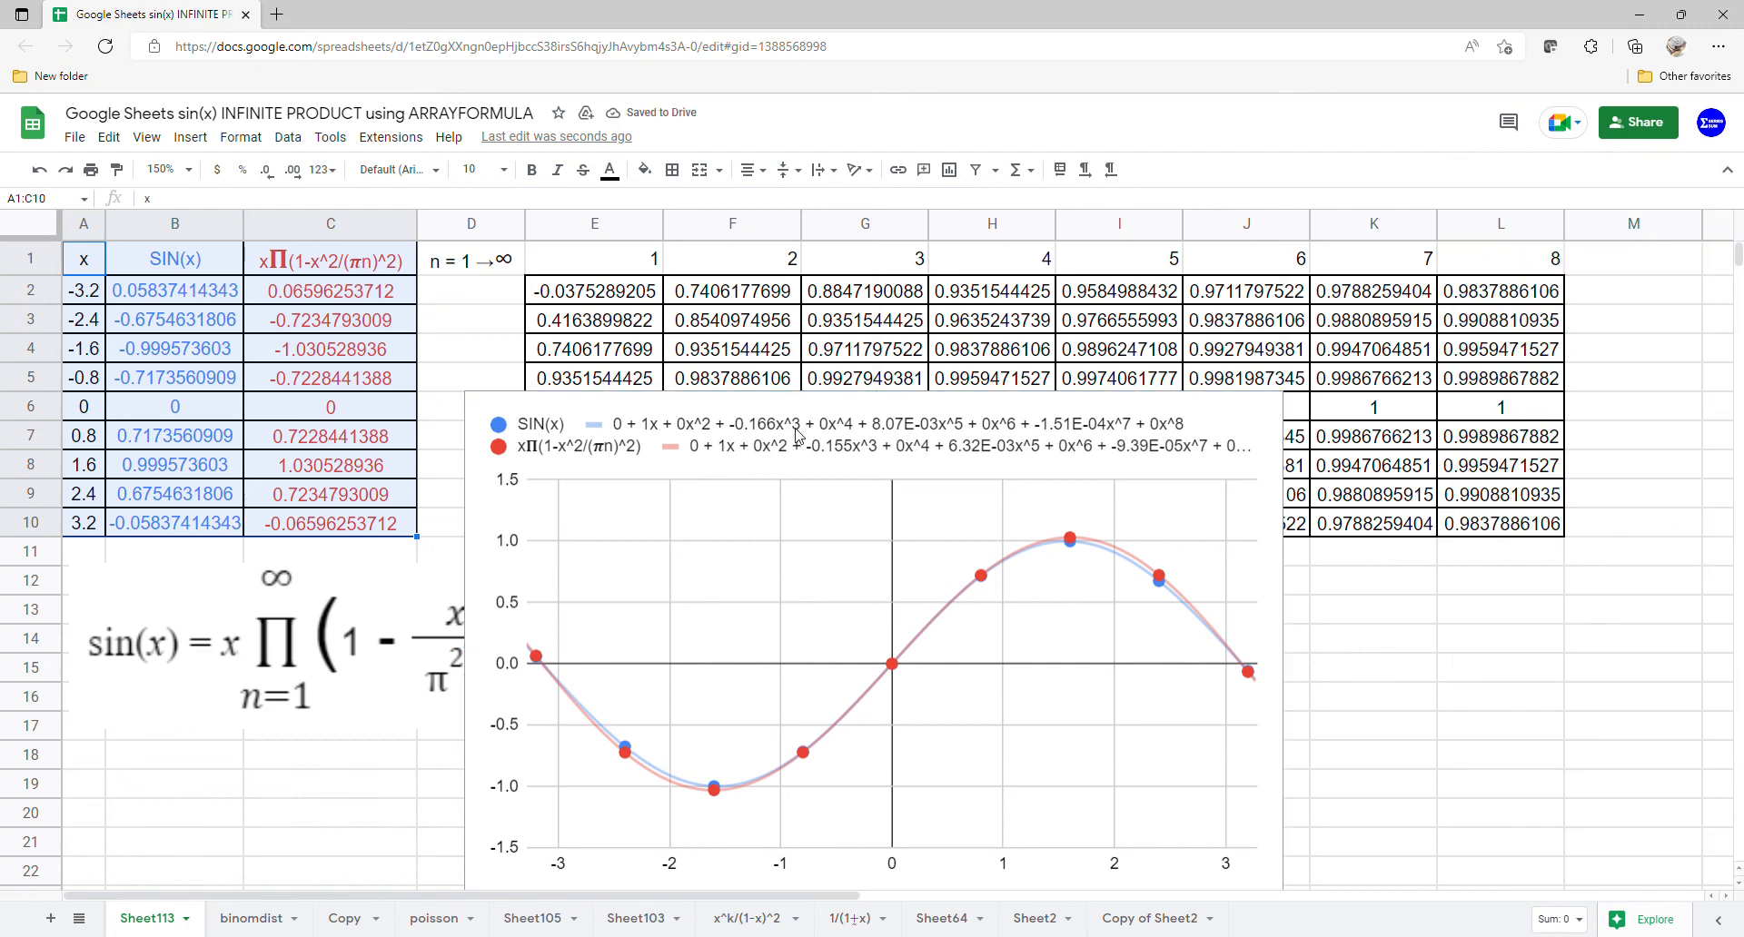
- Move the chart up beside the data and enlarge it downward and to the right
left_click_drag(796, 438, 864, 291)
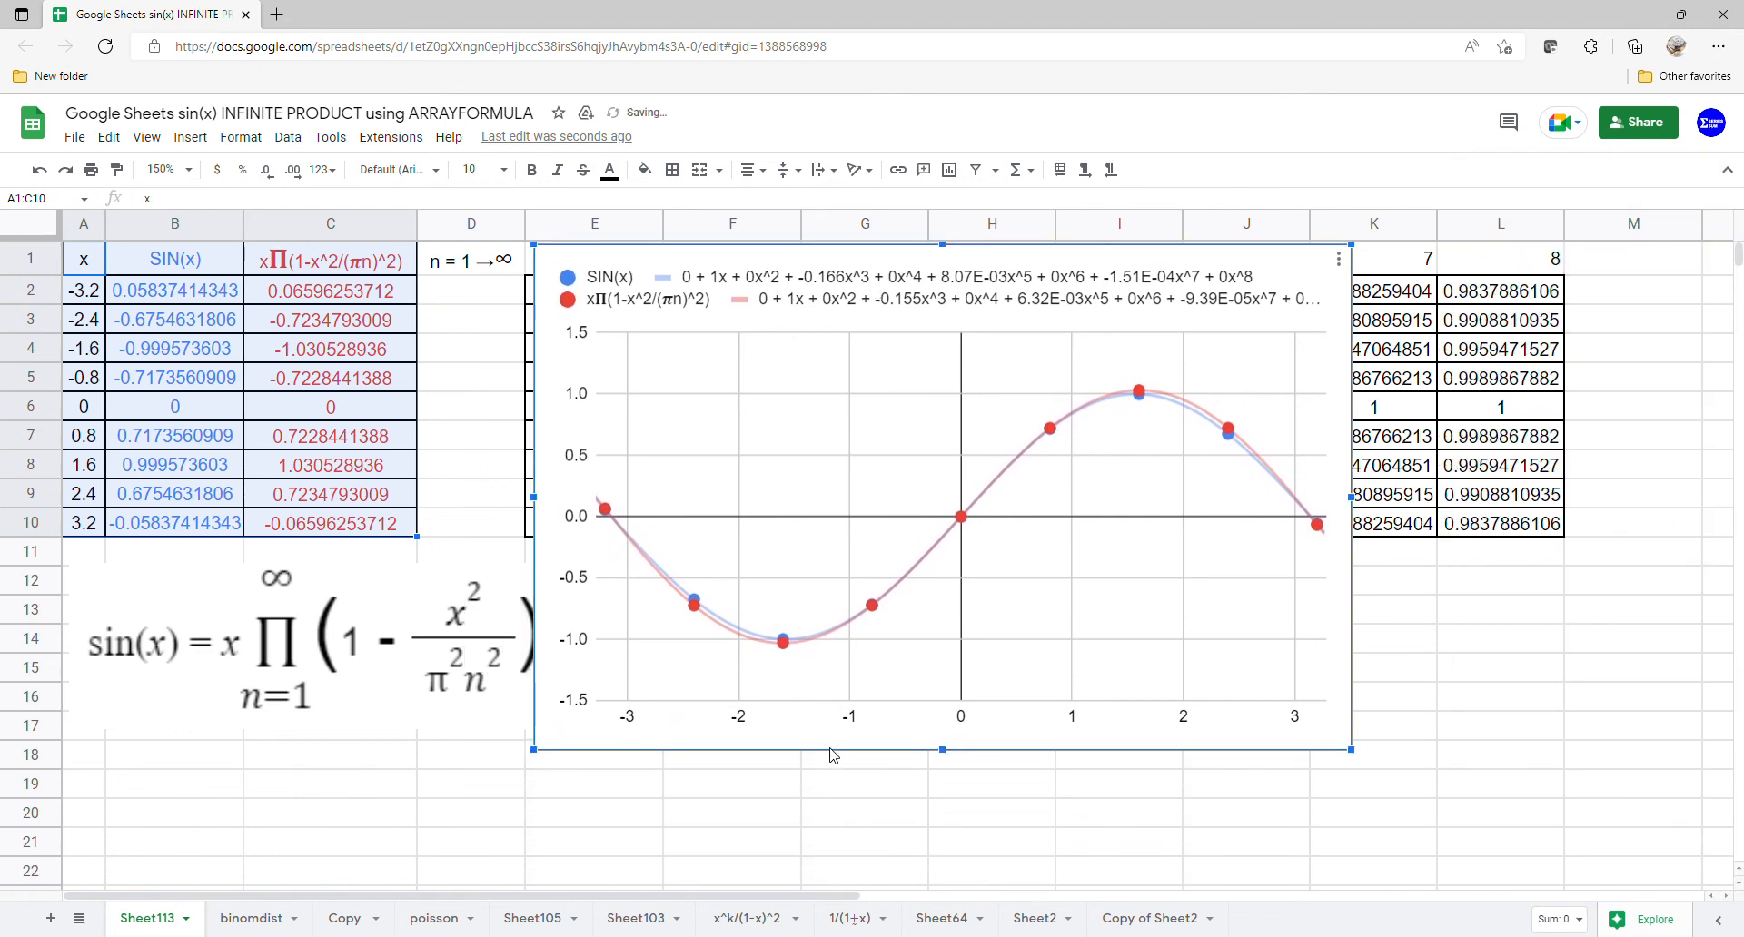
left_click_drag(944, 762, 951, 863)
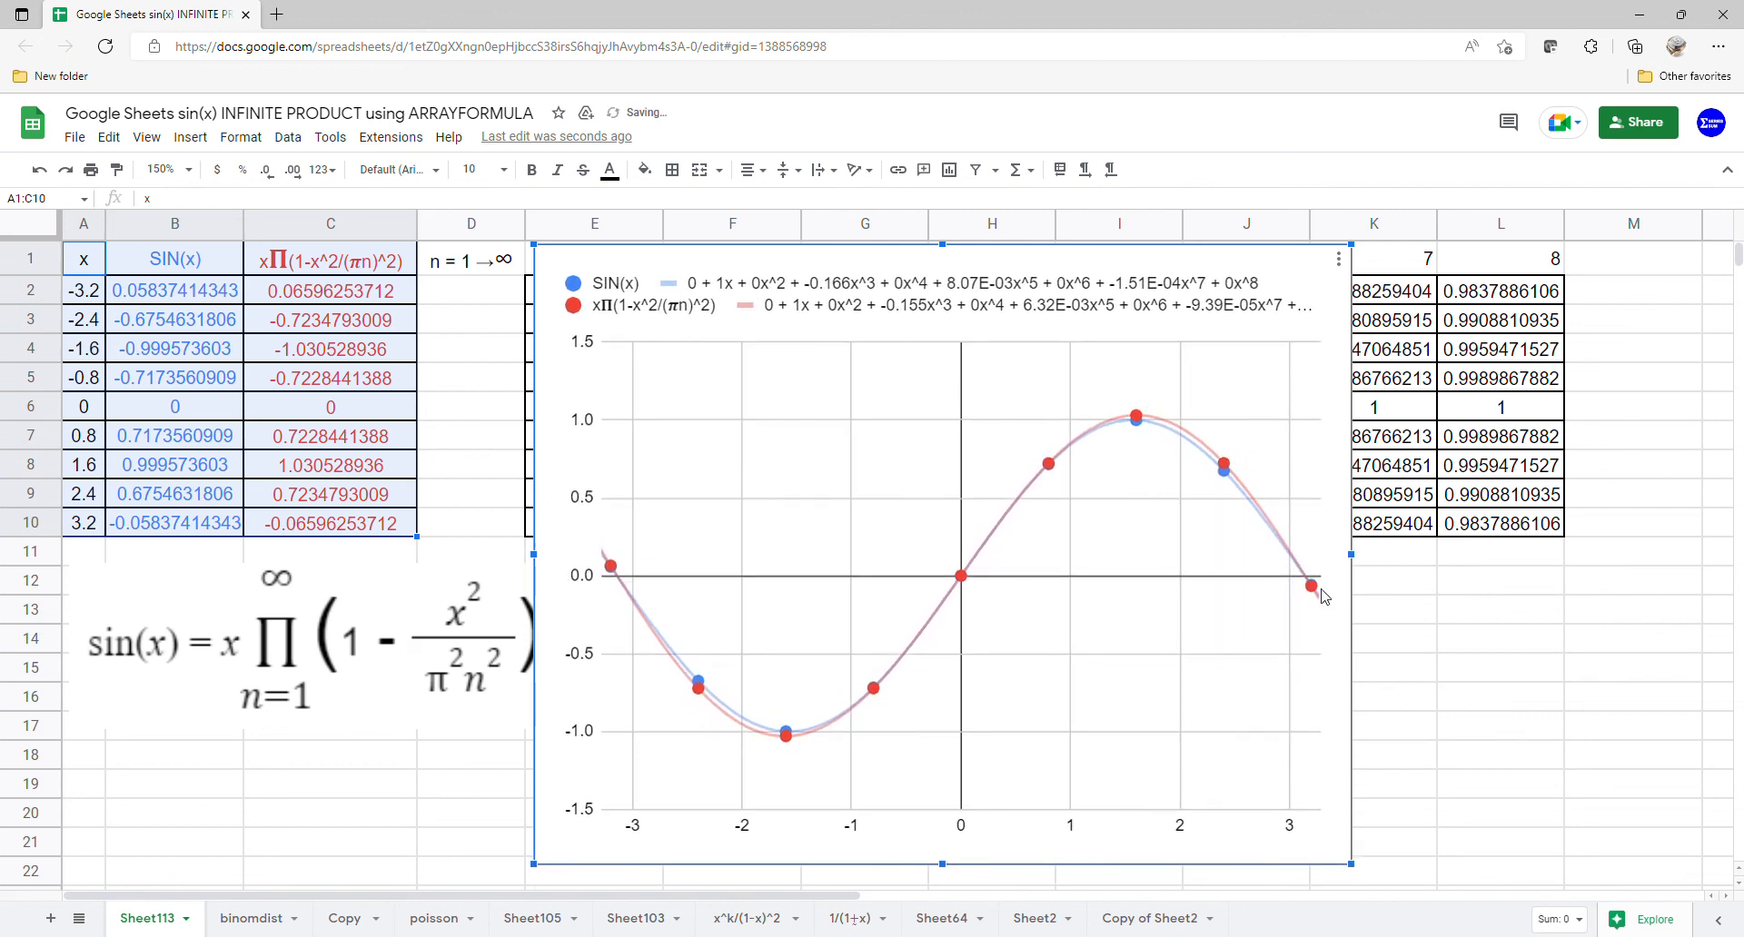
left_click_drag(1363, 561, 1499, 554)
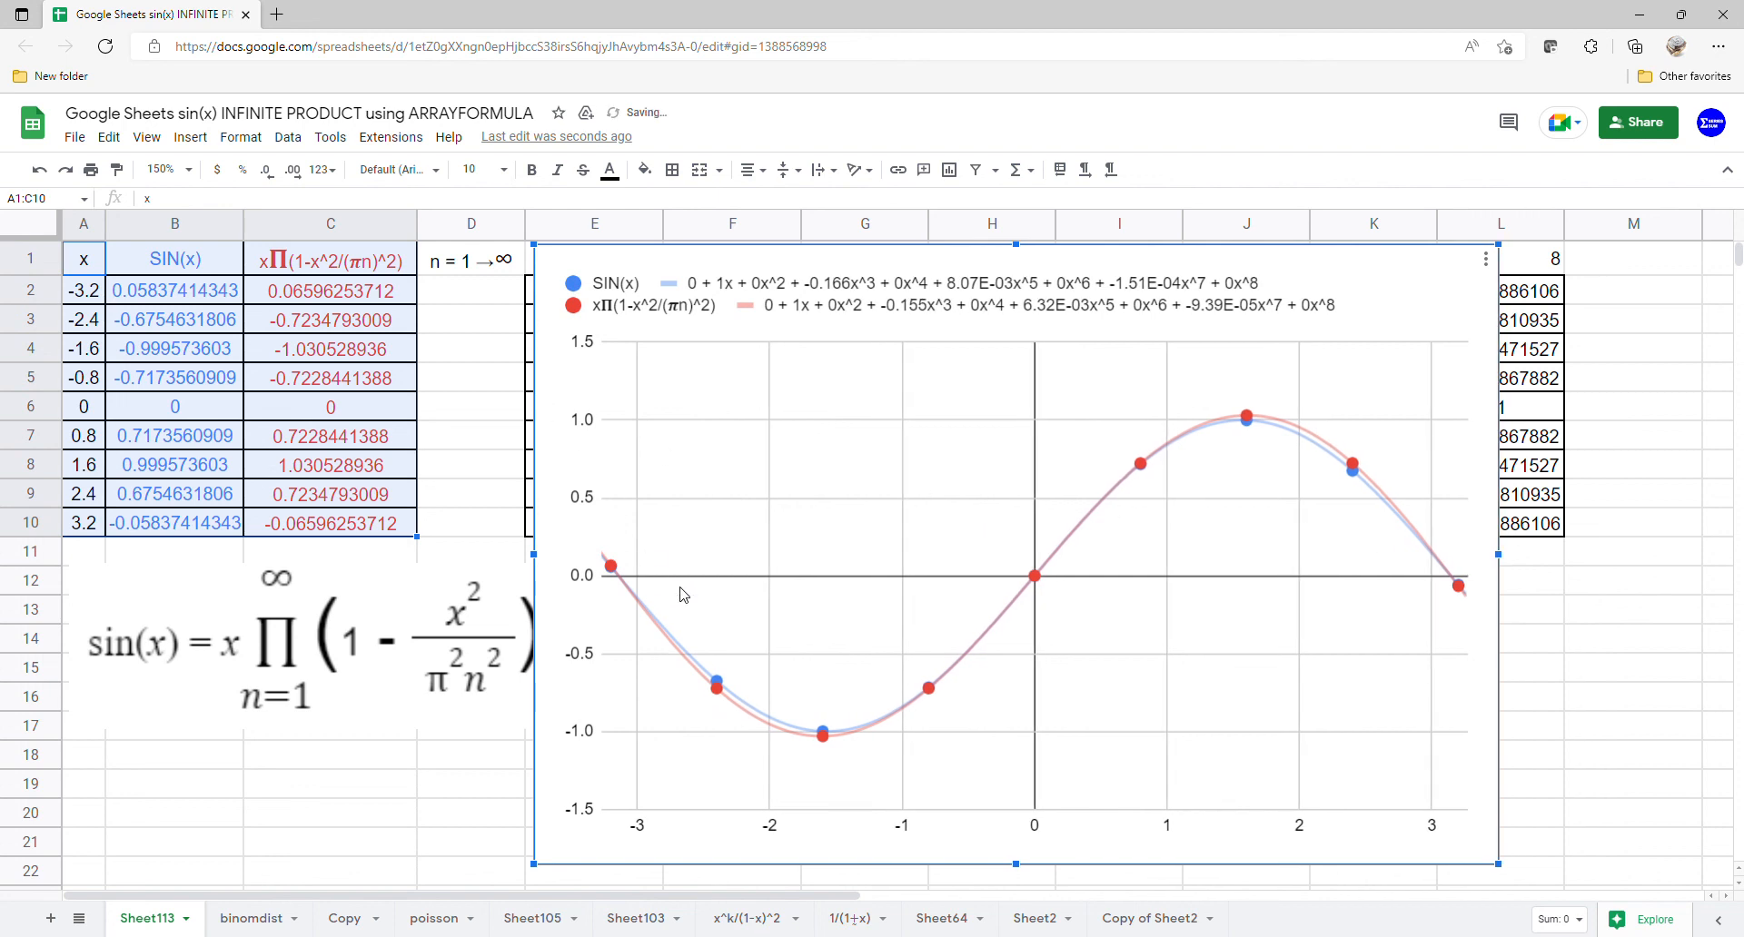
- Select the SIN(x) values in column B and then the product values in column C for comparison
left_click_drag(165, 261, 174, 509)
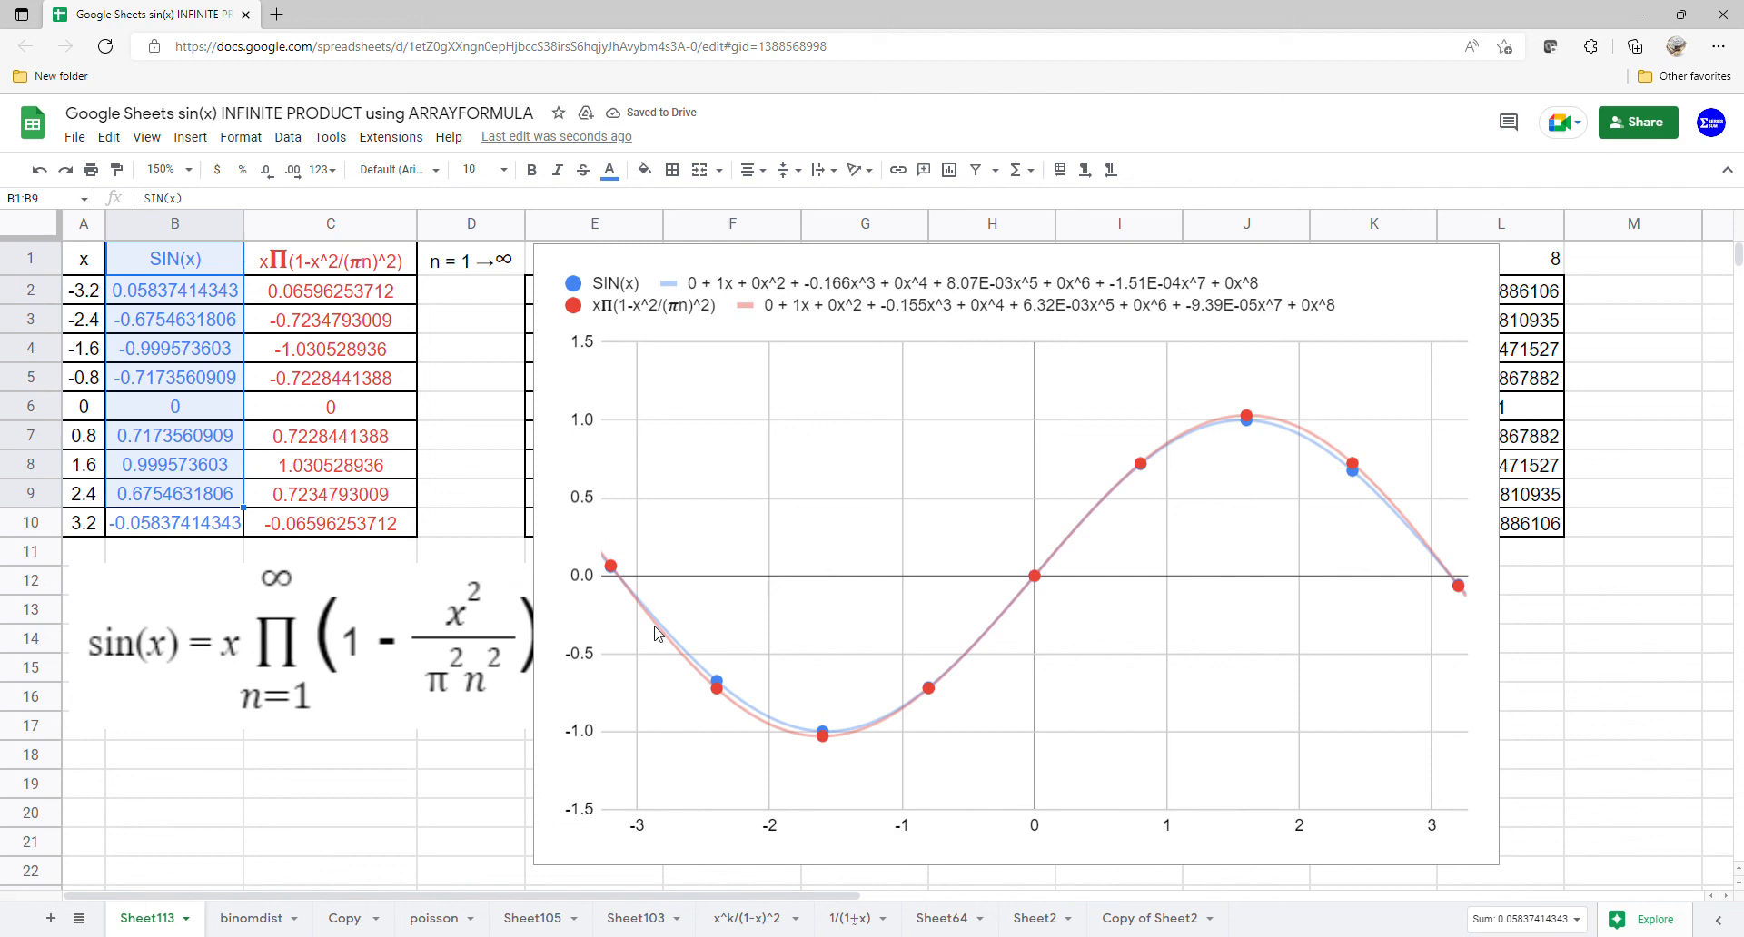
left_click_drag(334, 269, 327, 532)
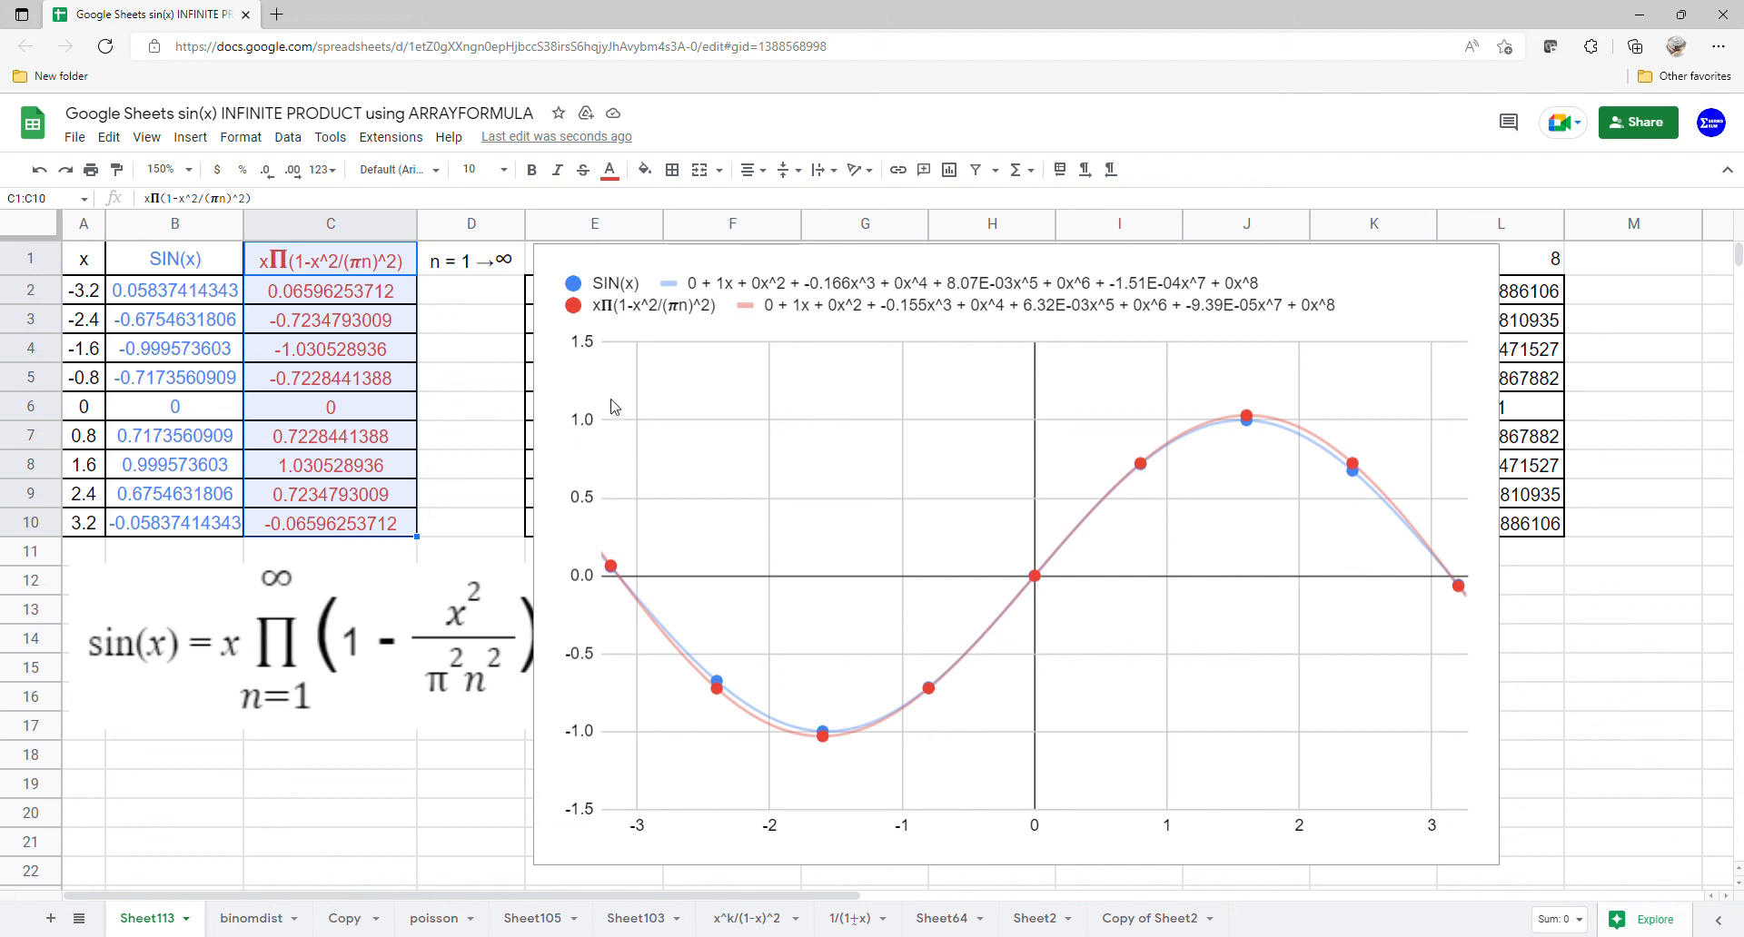